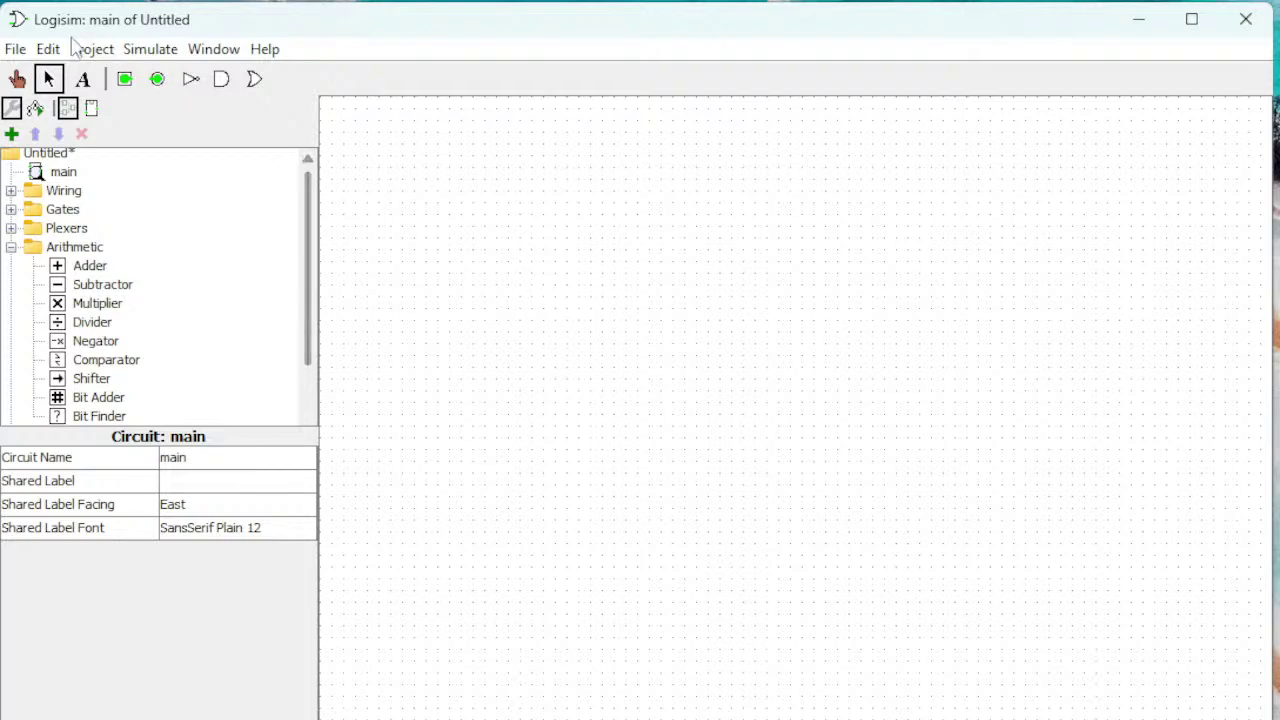
Step: Place an Adder from the Arithmetic group on the canvas
click(88, 270)
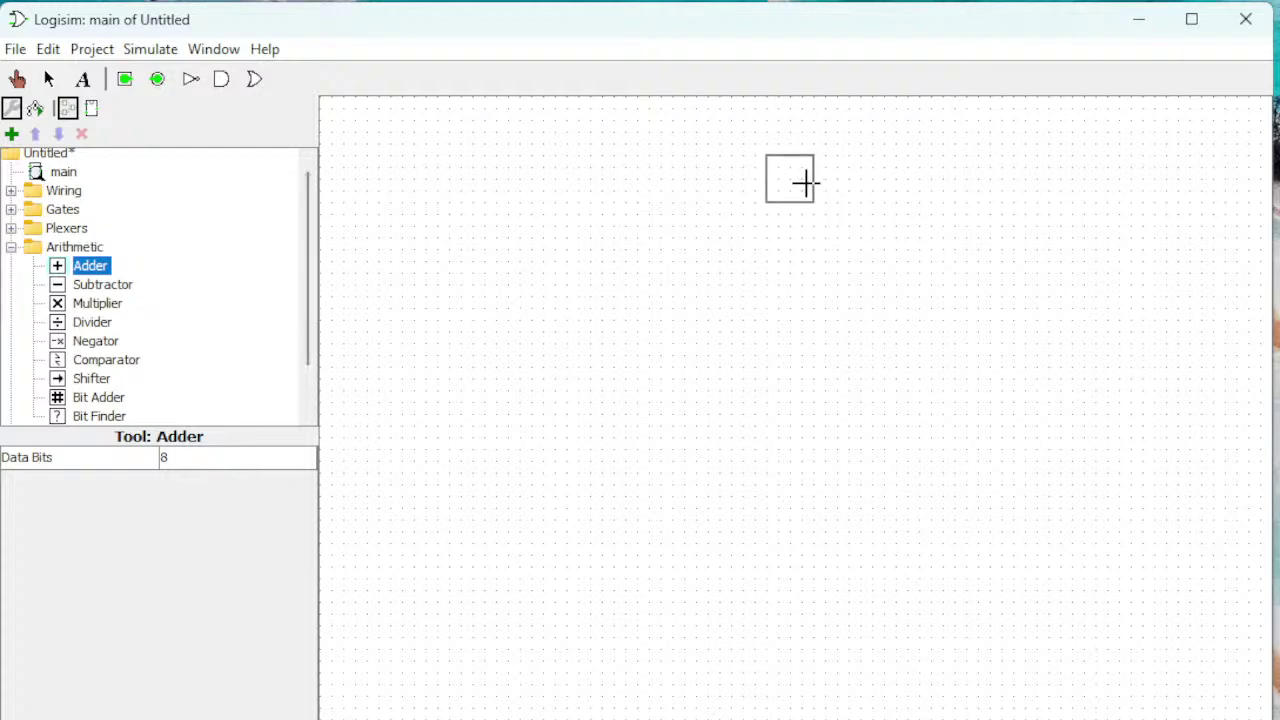
click(813, 203)
click(862, 385)
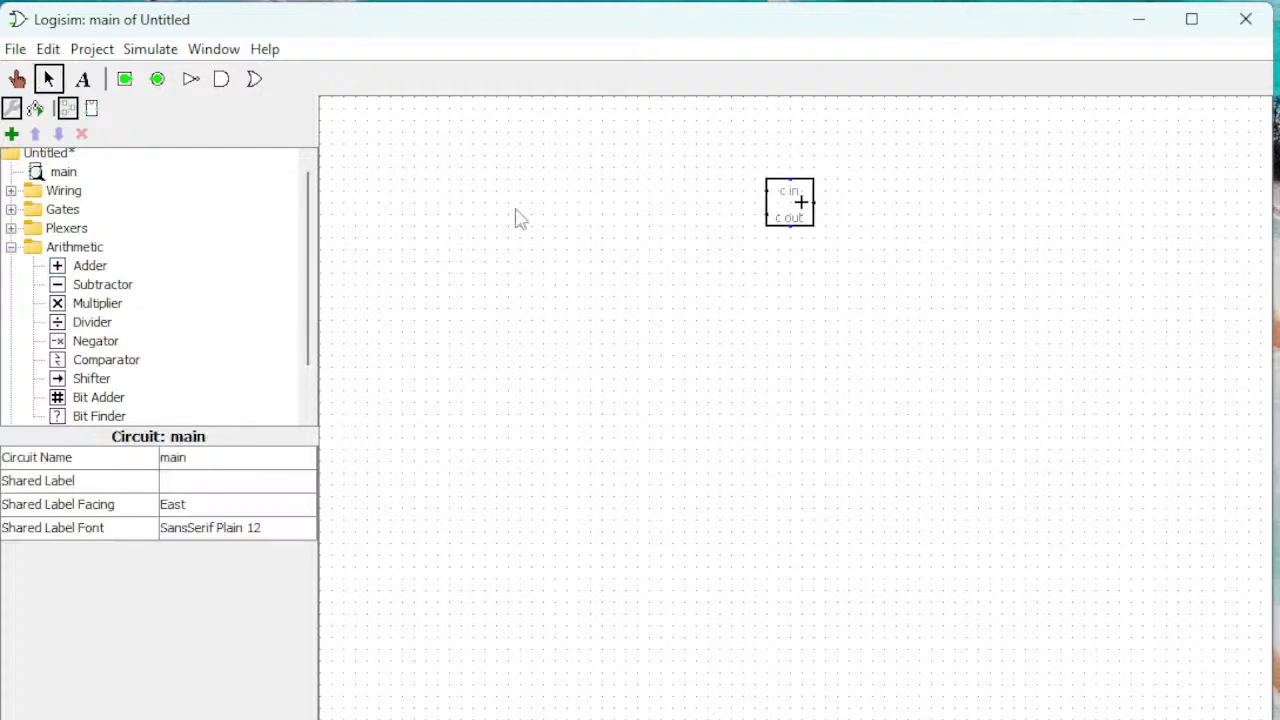
Step: Add two input pins left of the adder and wire each to one of its inputs
click(124, 79)
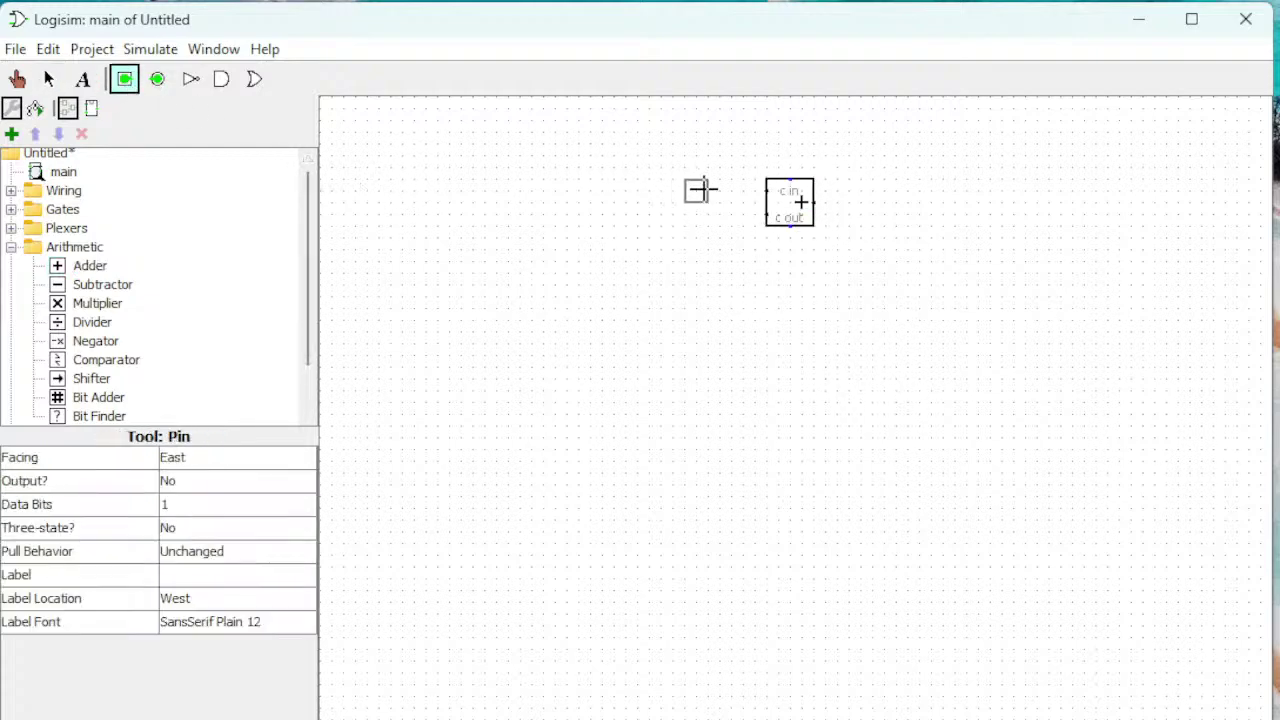
click(720, 192)
drag(719, 191, 766, 191)
click(124, 79)
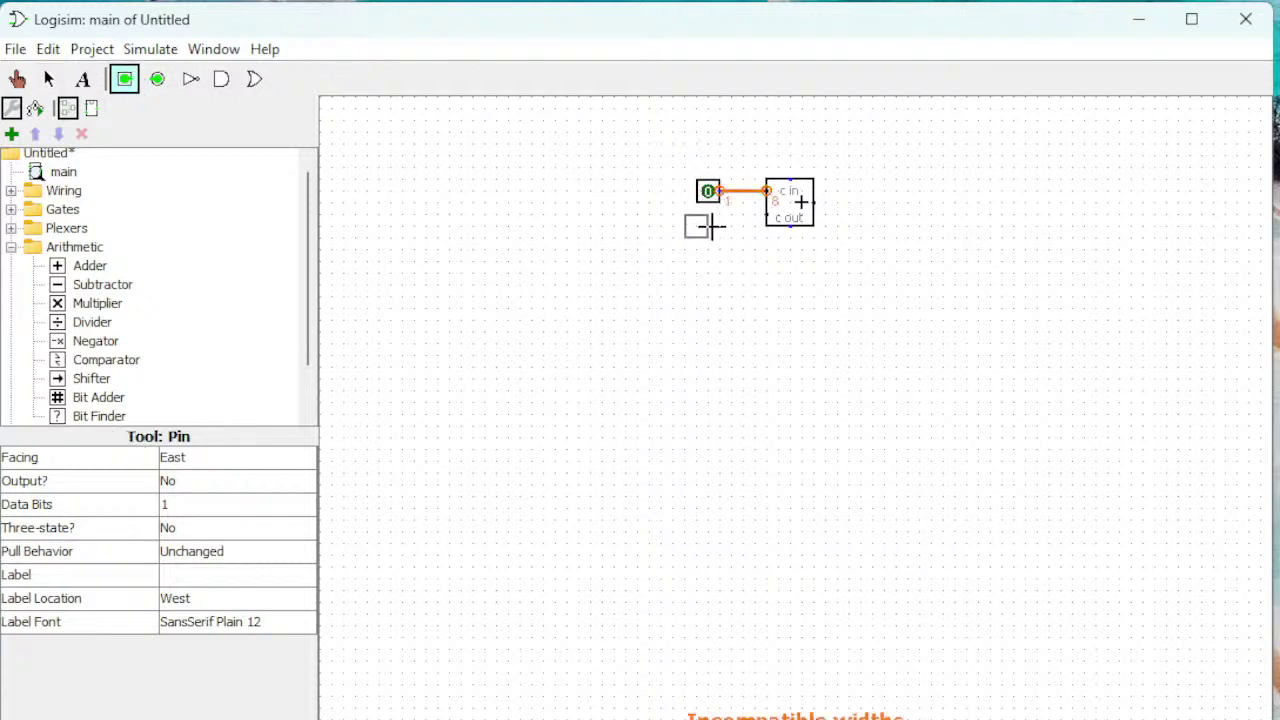
click(719, 214)
drag(718, 222, 766, 214)
click(785, 220)
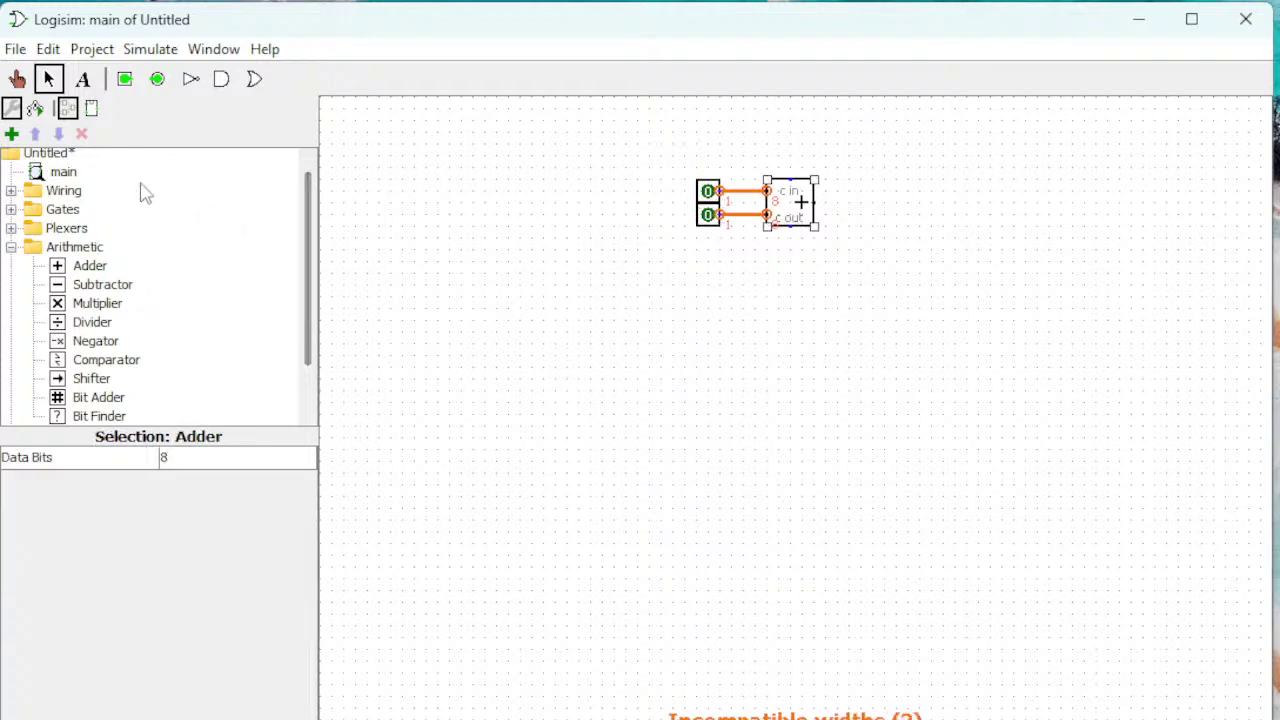
Step: Set the adder's Data Bits to 4
right_click(784, 220)
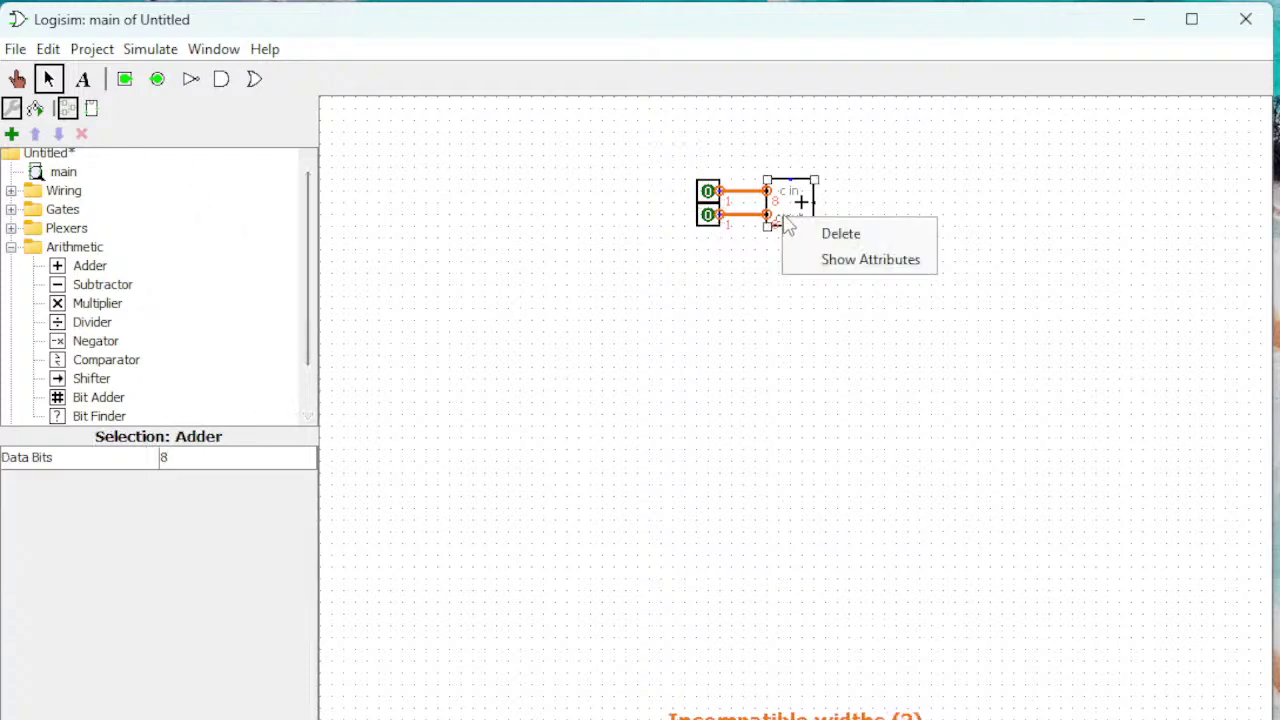
click(789, 207)
click(200, 461)
scroll(212, 490, up, 3)
click(214, 536)
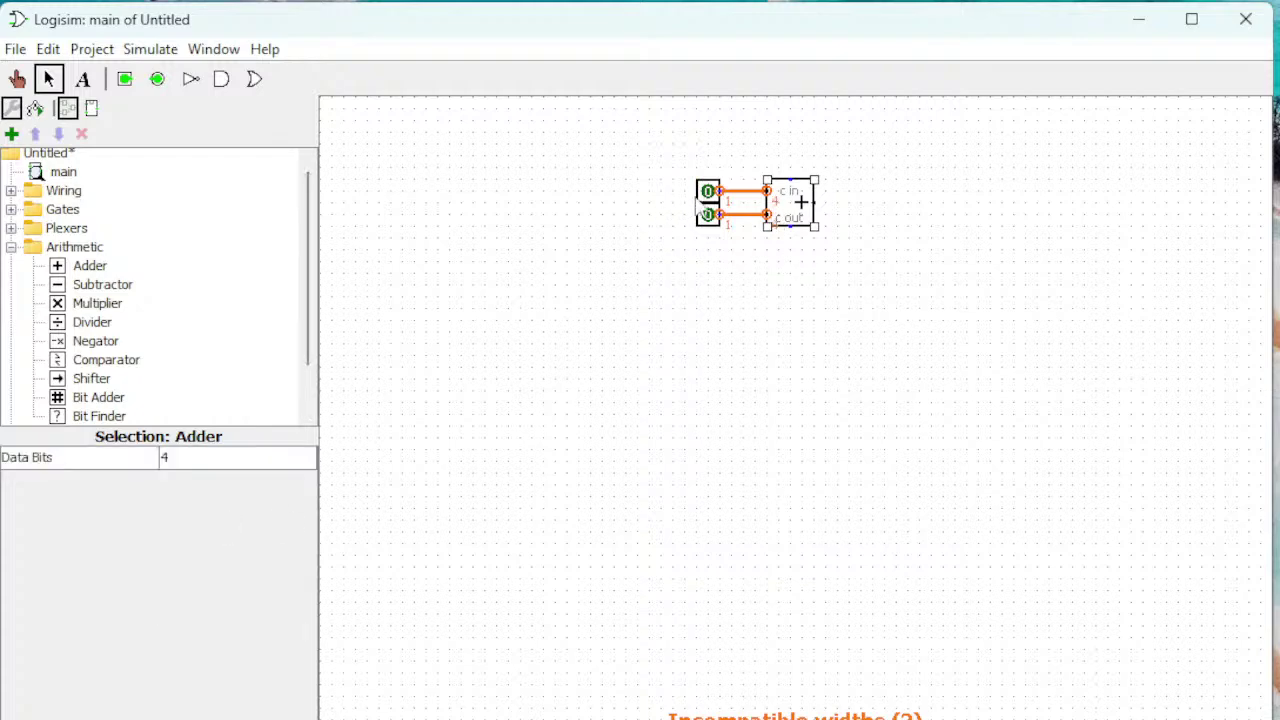
Step: Set Data Bits to 4 on both the upper and lower input pins
click(700, 195)
click(228, 507)
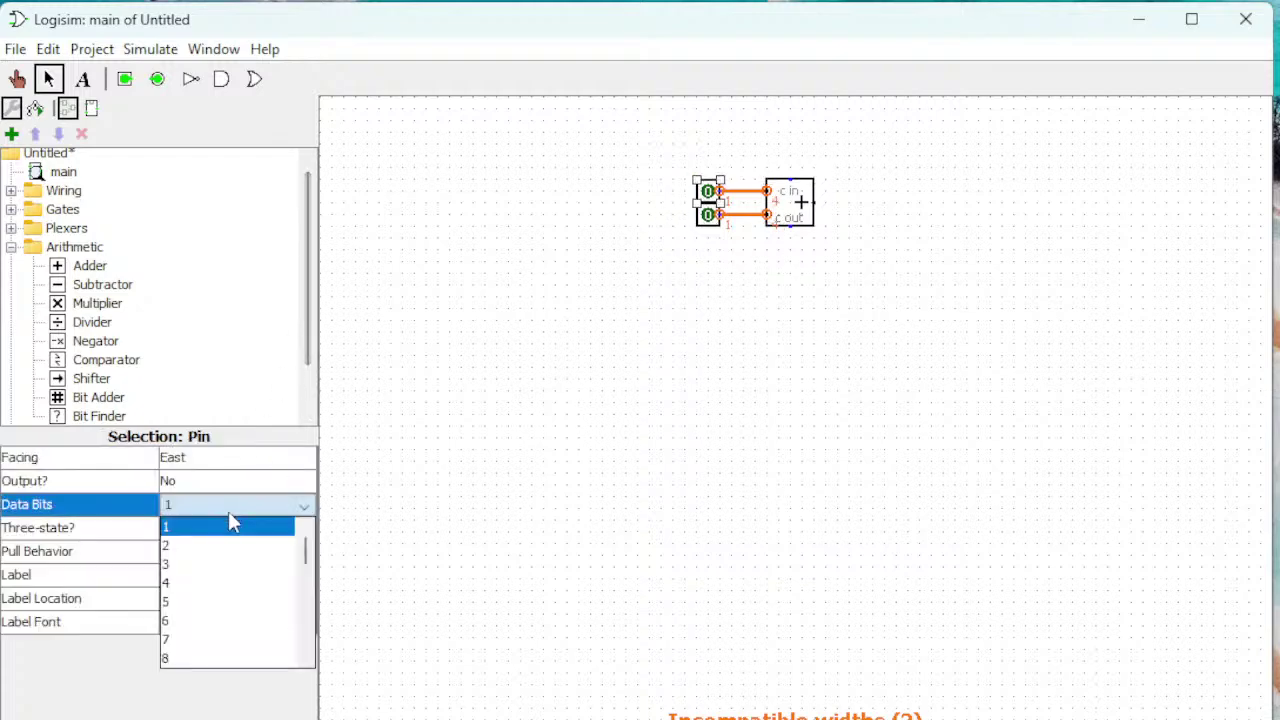
click(228, 584)
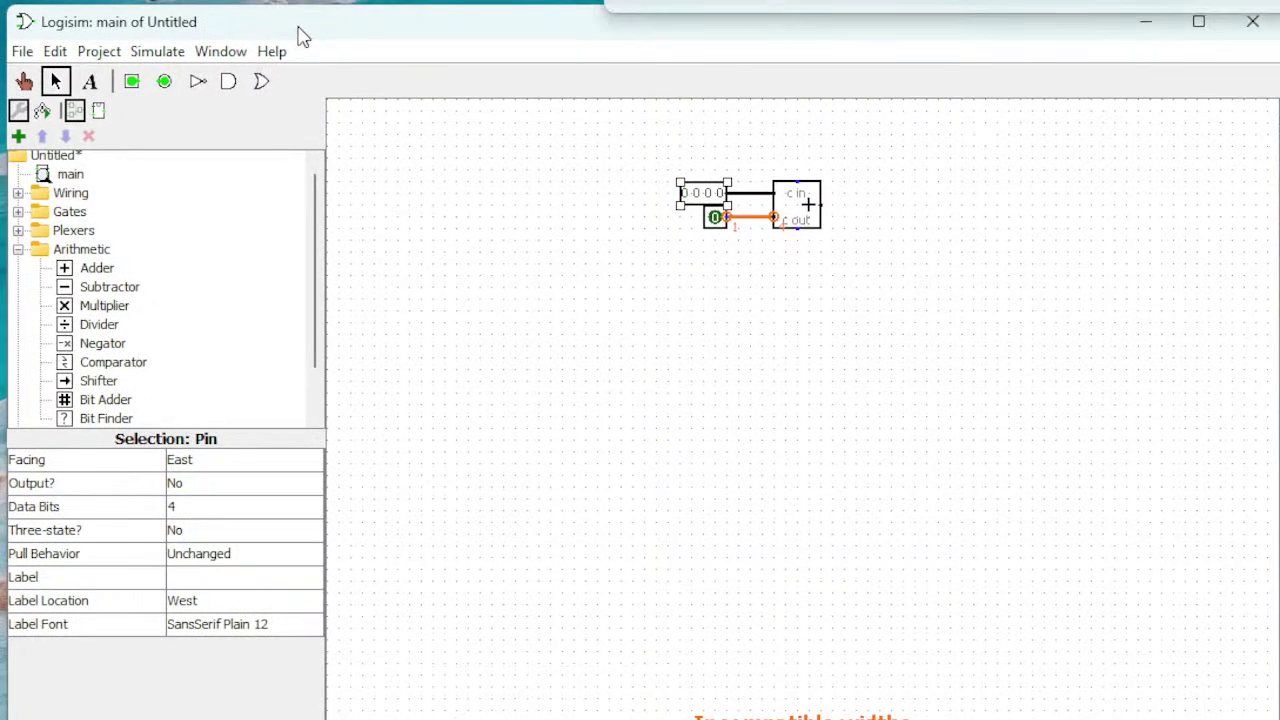
click(711, 214)
click(235, 503)
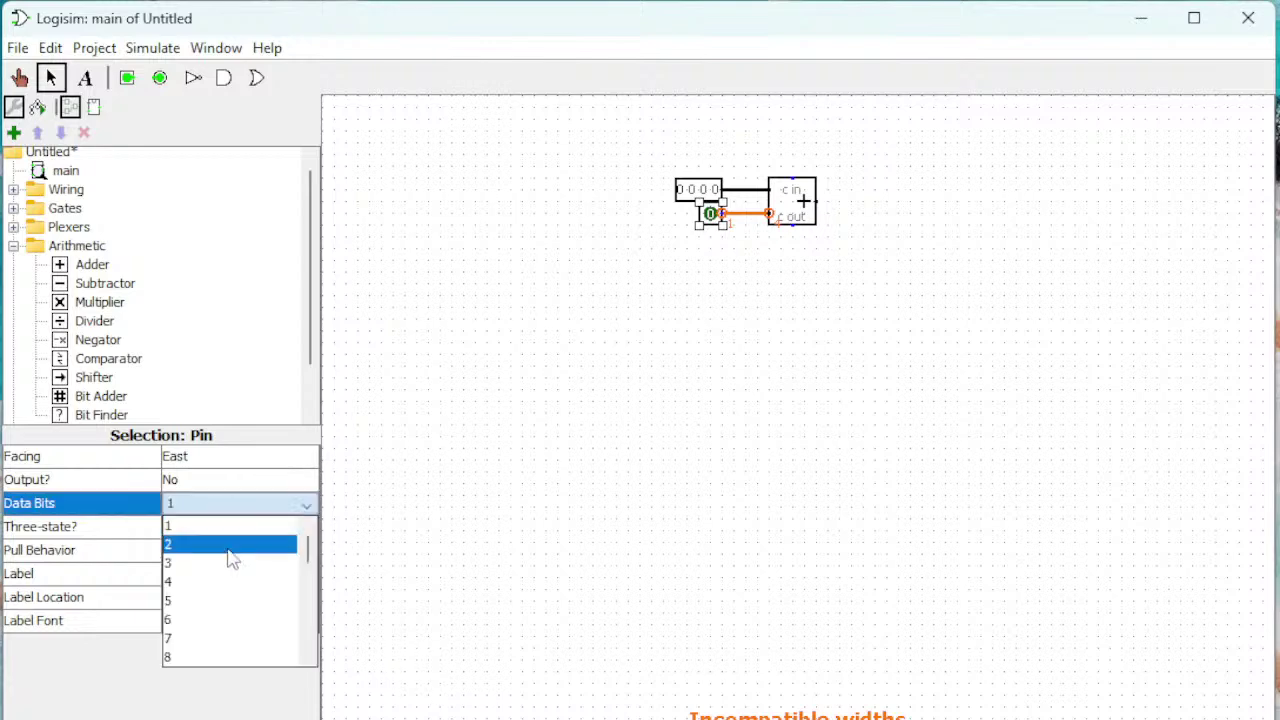
click(224, 585)
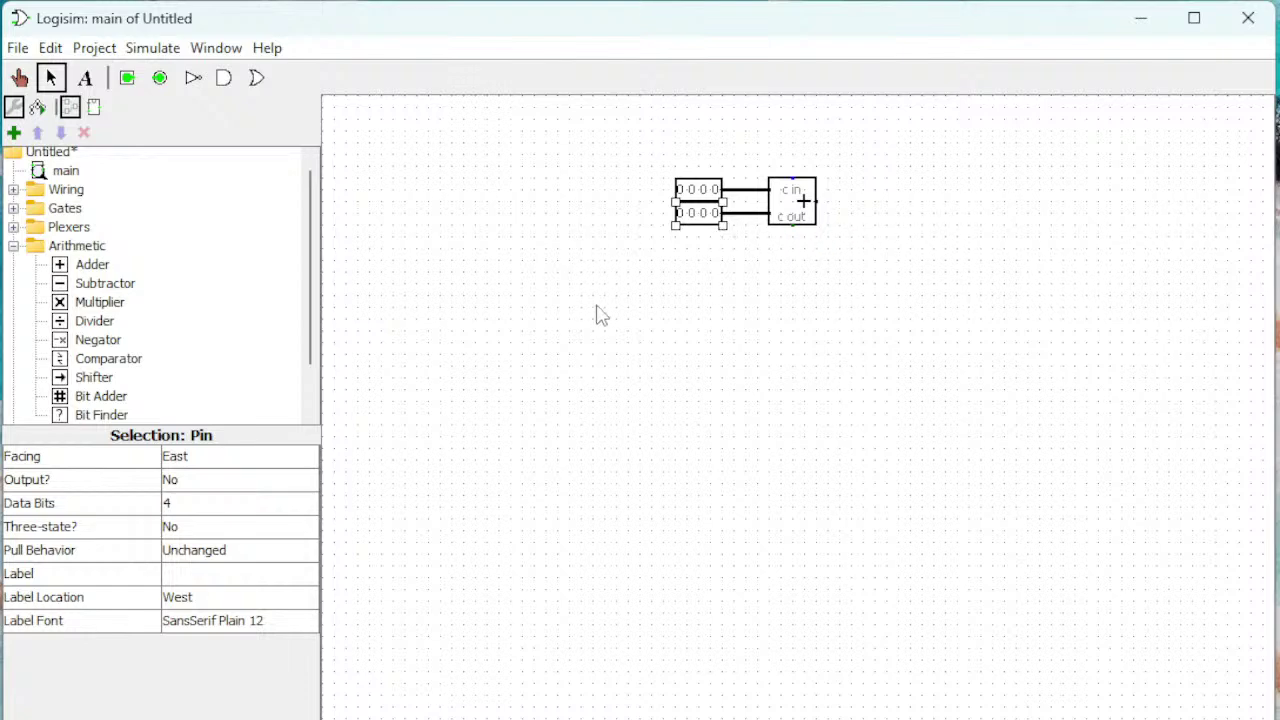
Step: Place a 5-bit output pin right of the adder, leaving a short wire stub on its input
click(166, 86)
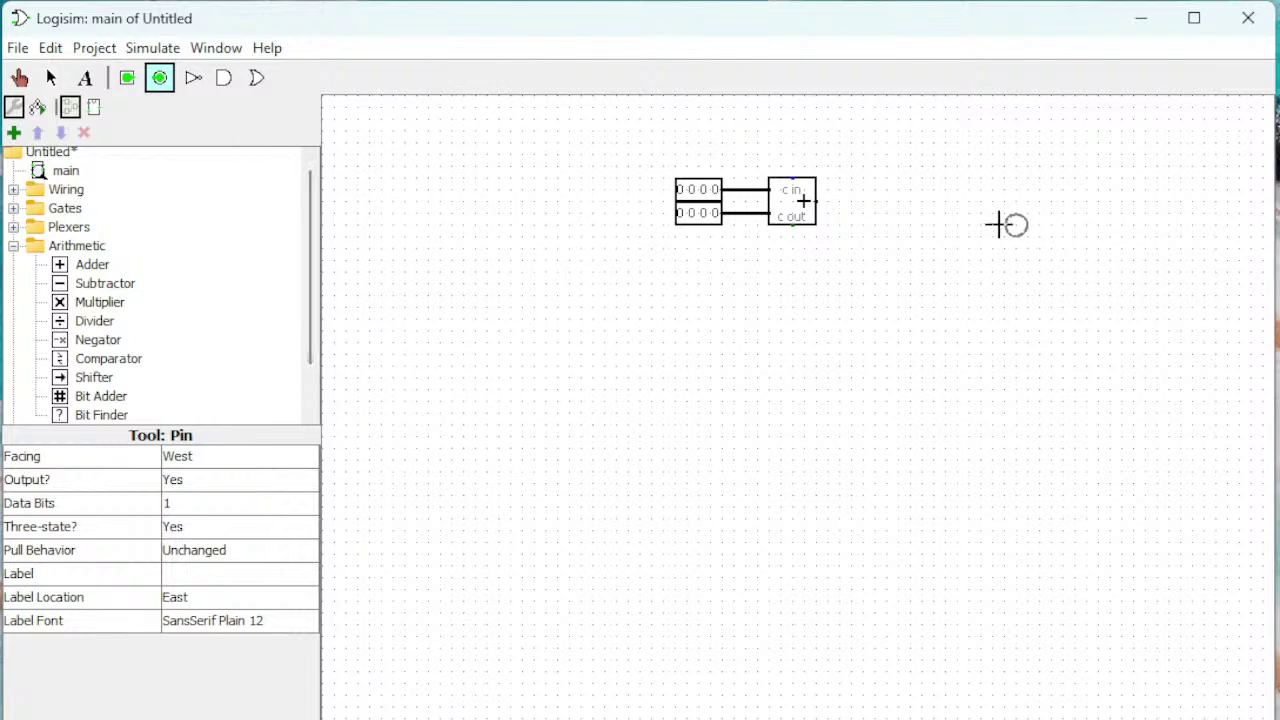
click(920, 202)
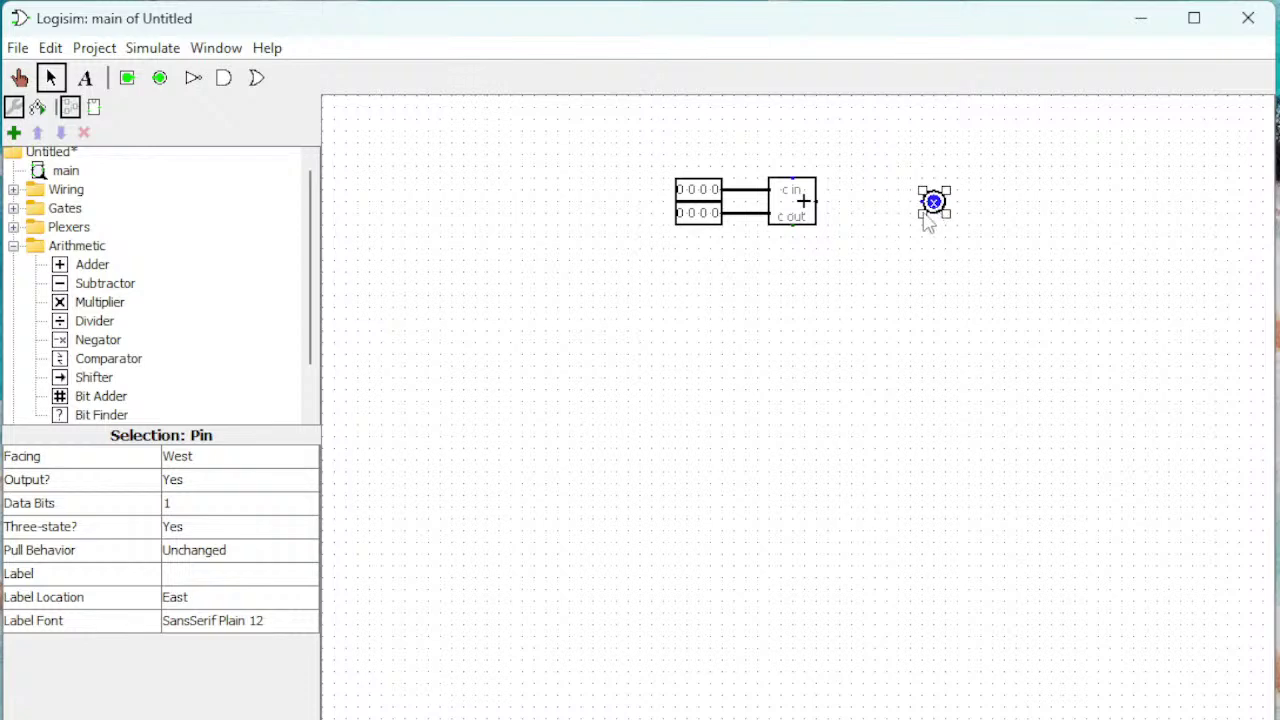
click(240, 503)
click(251, 600)
click(781, 220)
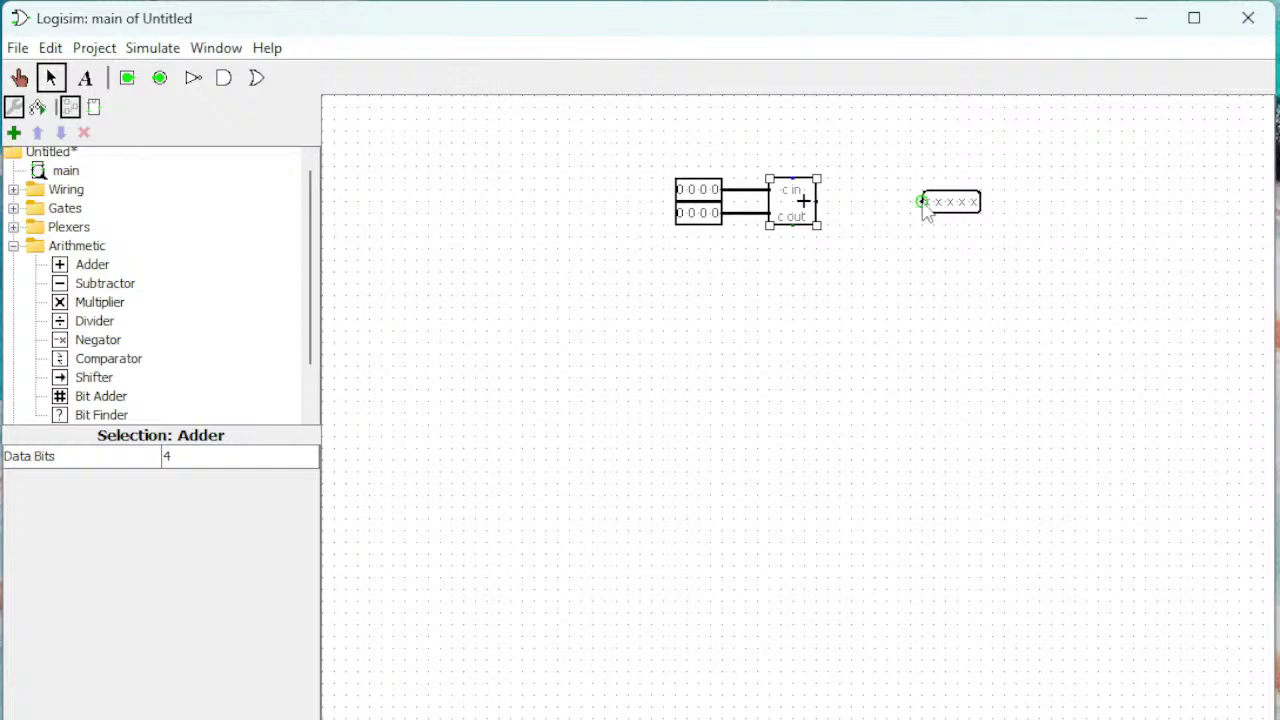
drag(921, 202, 817, 202)
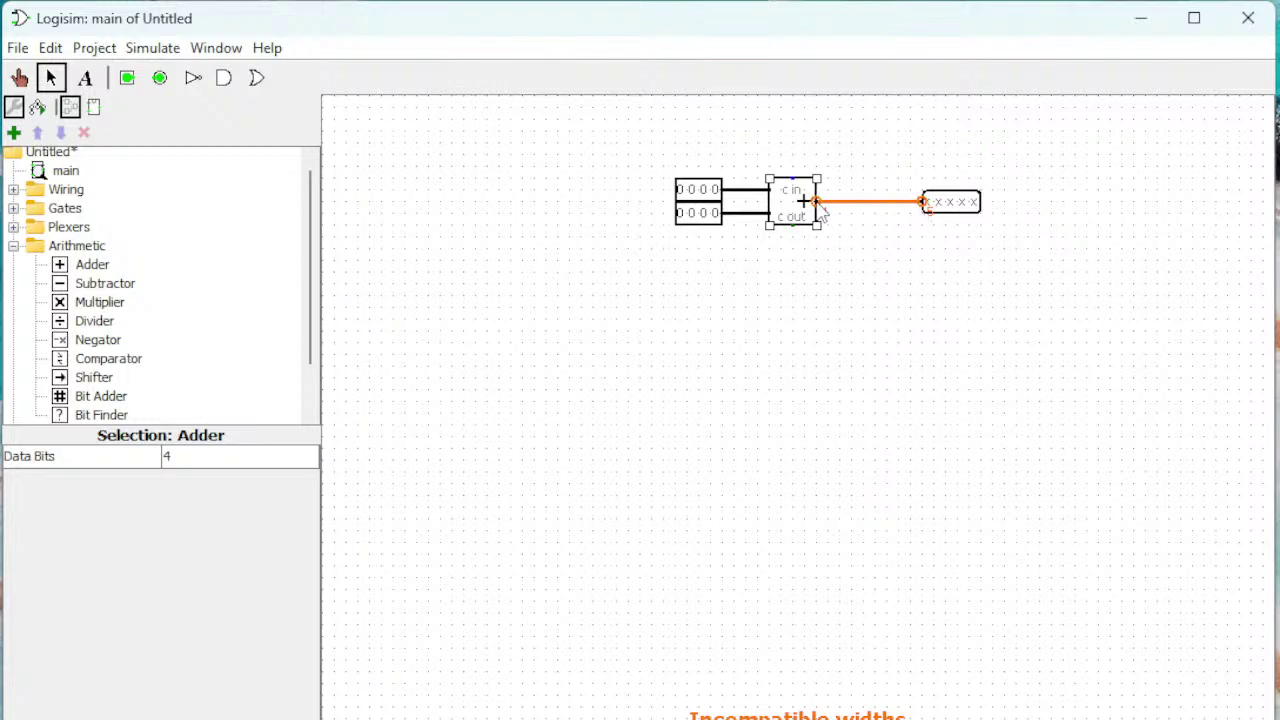
drag(818, 203, 897, 202)
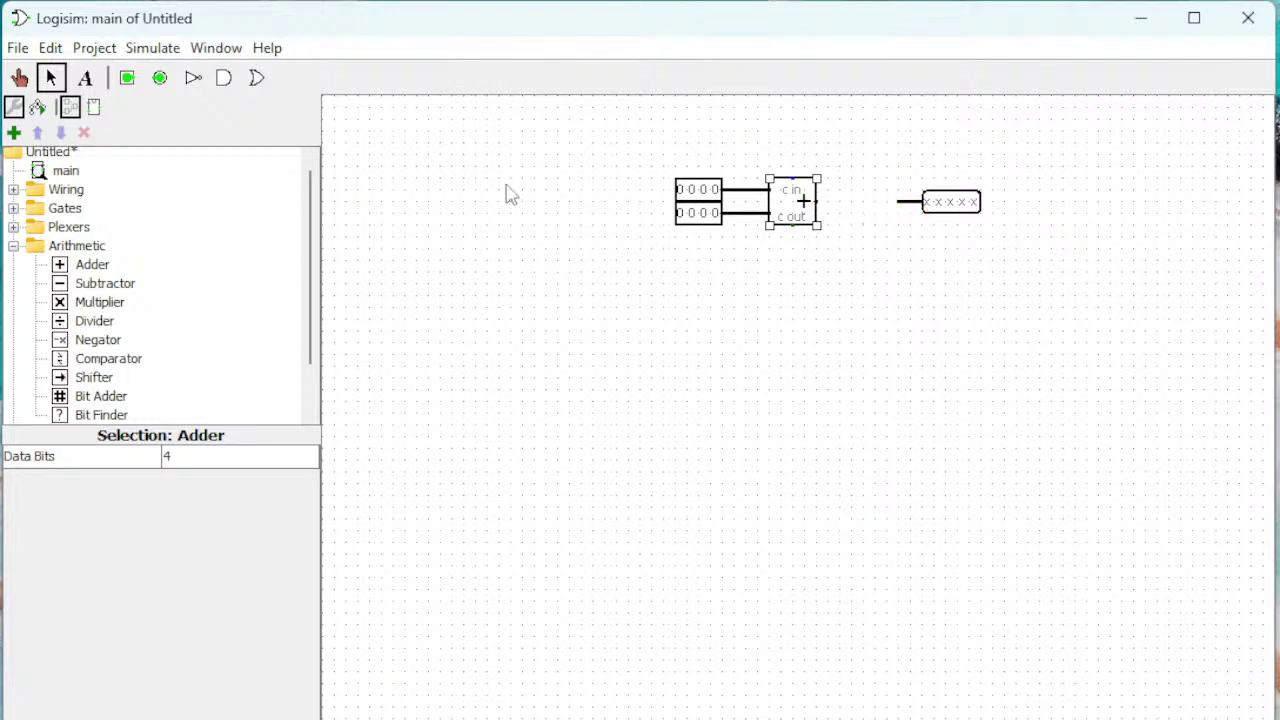
Step: Place a Wiring Bit Extender between the adder and output pin and wire both sides
scroll(148, 181, up, 1)
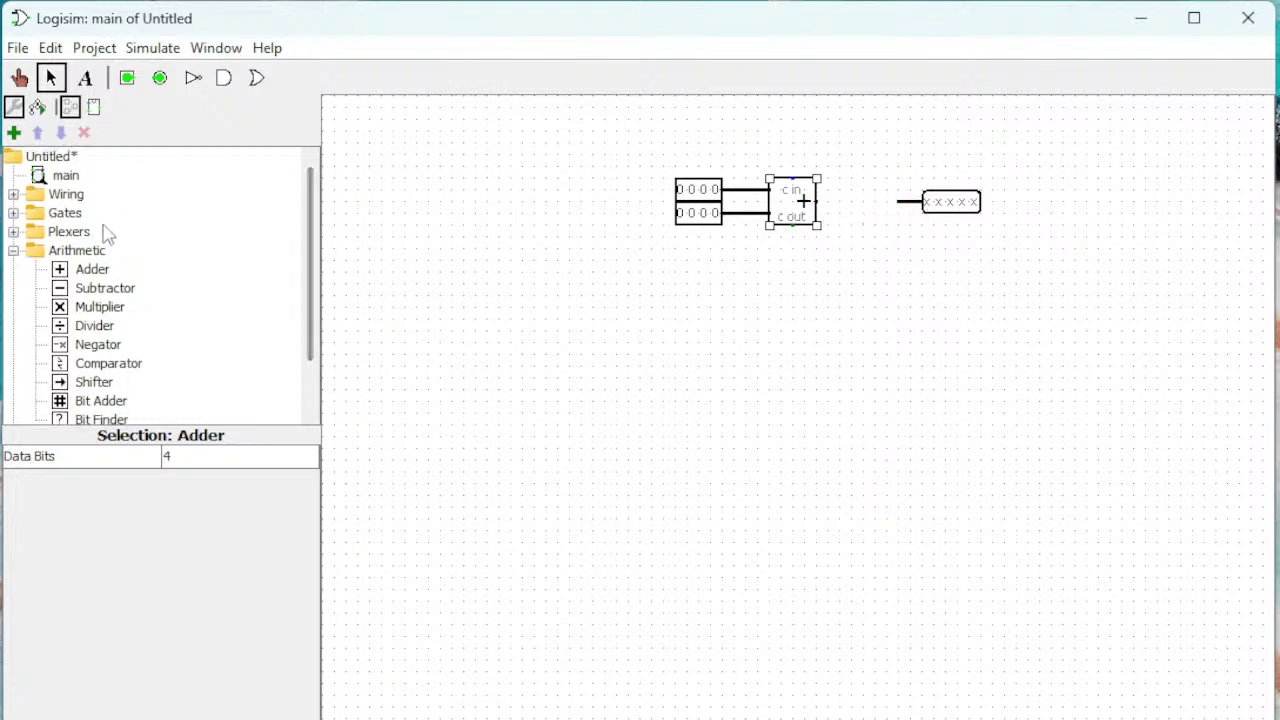
click(14, 195)
scroll(143, 337, down, 2)
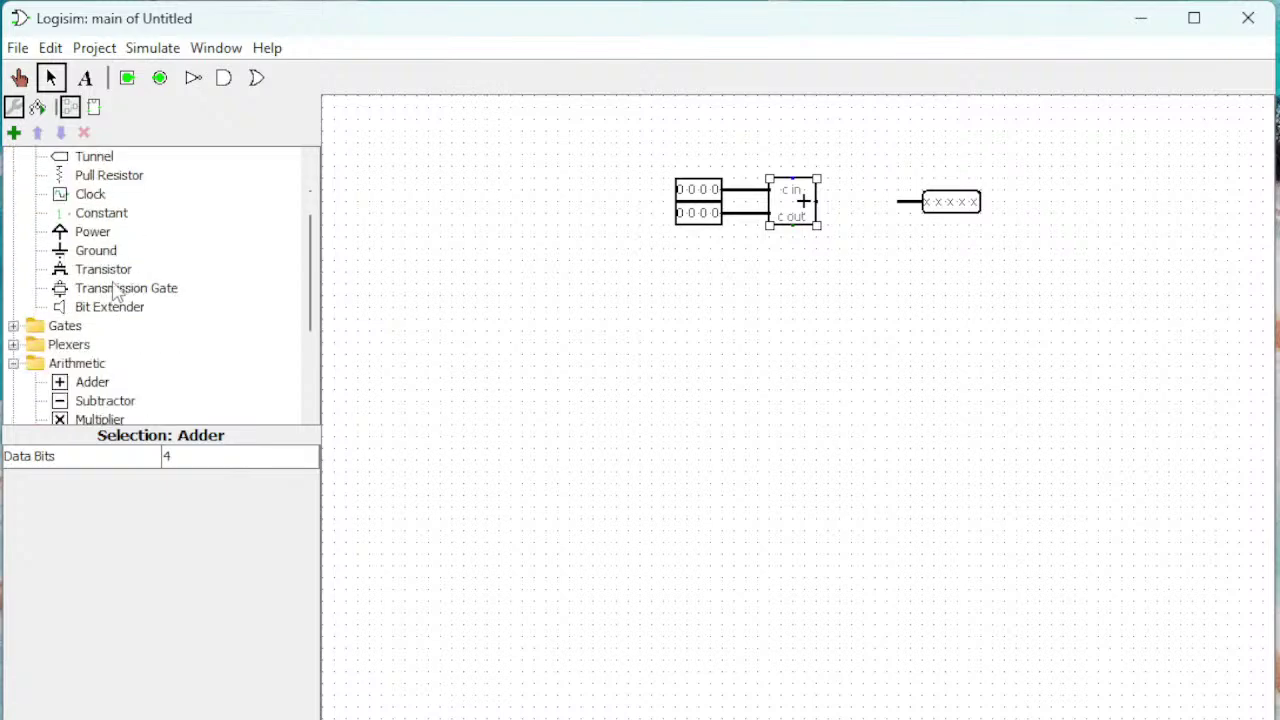
click(112, 309)
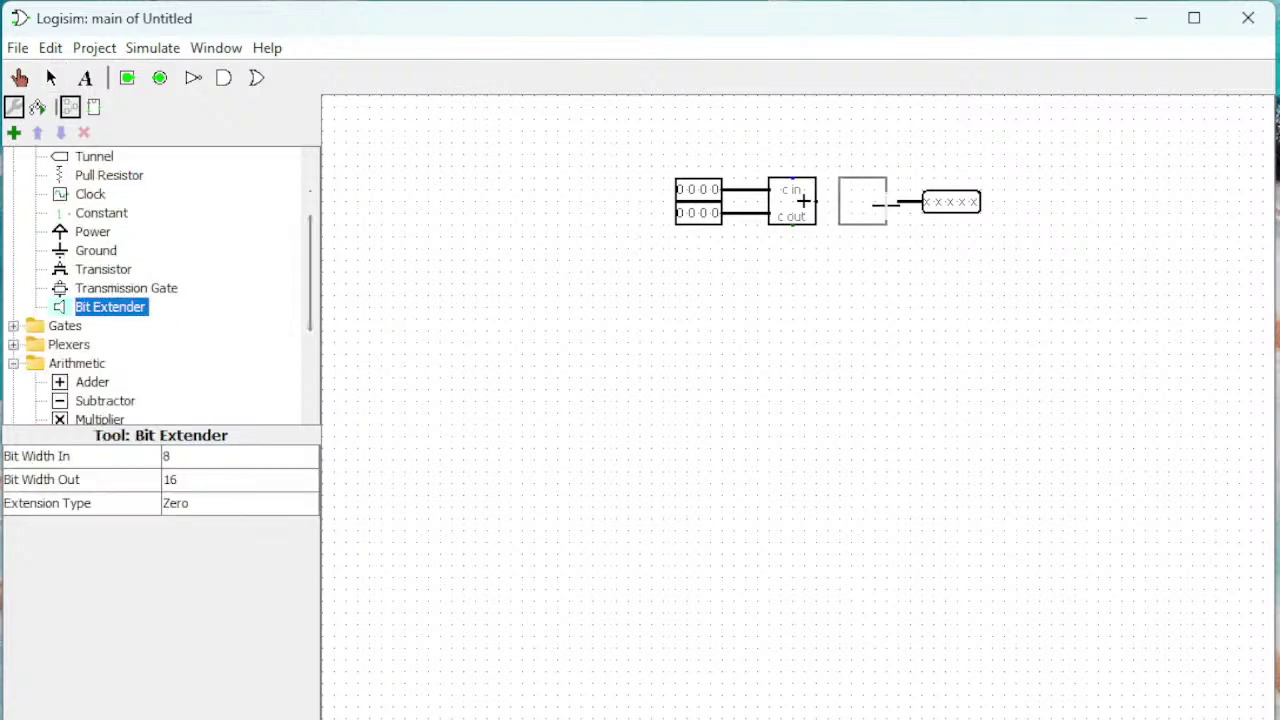
click(887, 202)
drag(887, 202, 922, 202)
drag(816, 202, 843, 206)
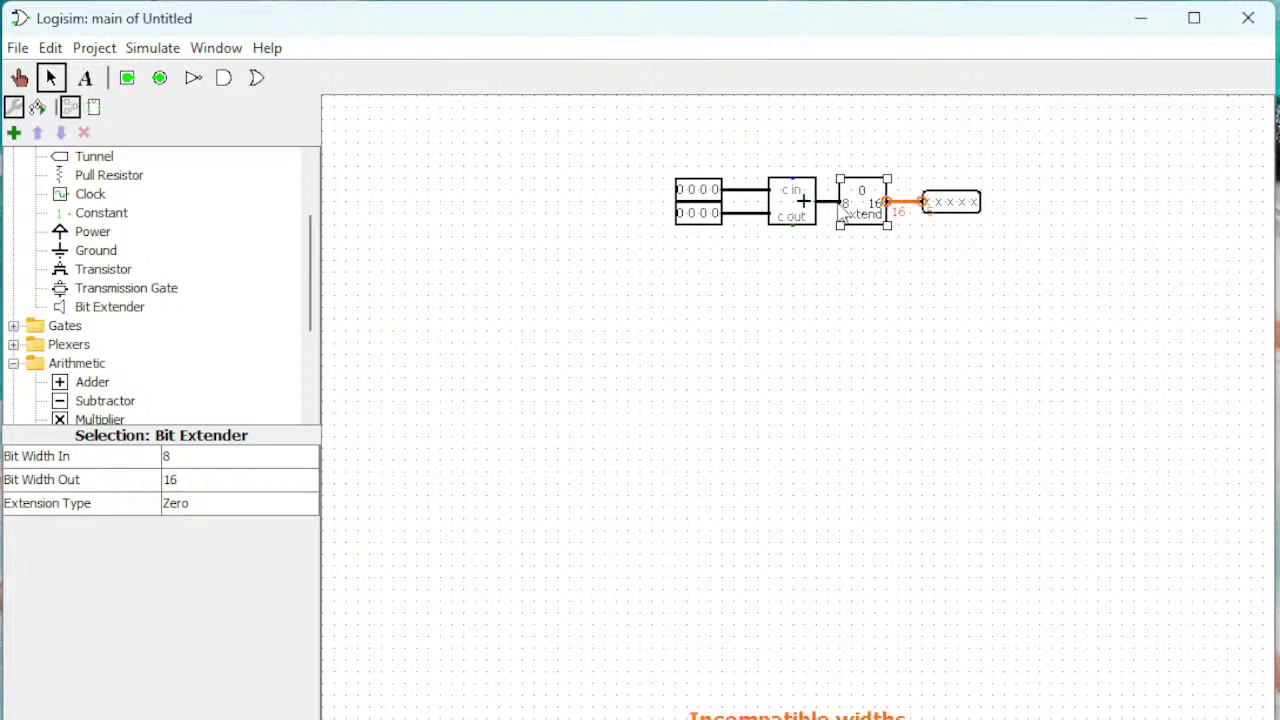
Step: Set the bit extender to Bit Width In 4 and Bit Width Out 5
click(222, 466)
scroll(215, 532, up, 3)
click(209, 531)
click(195, 480)
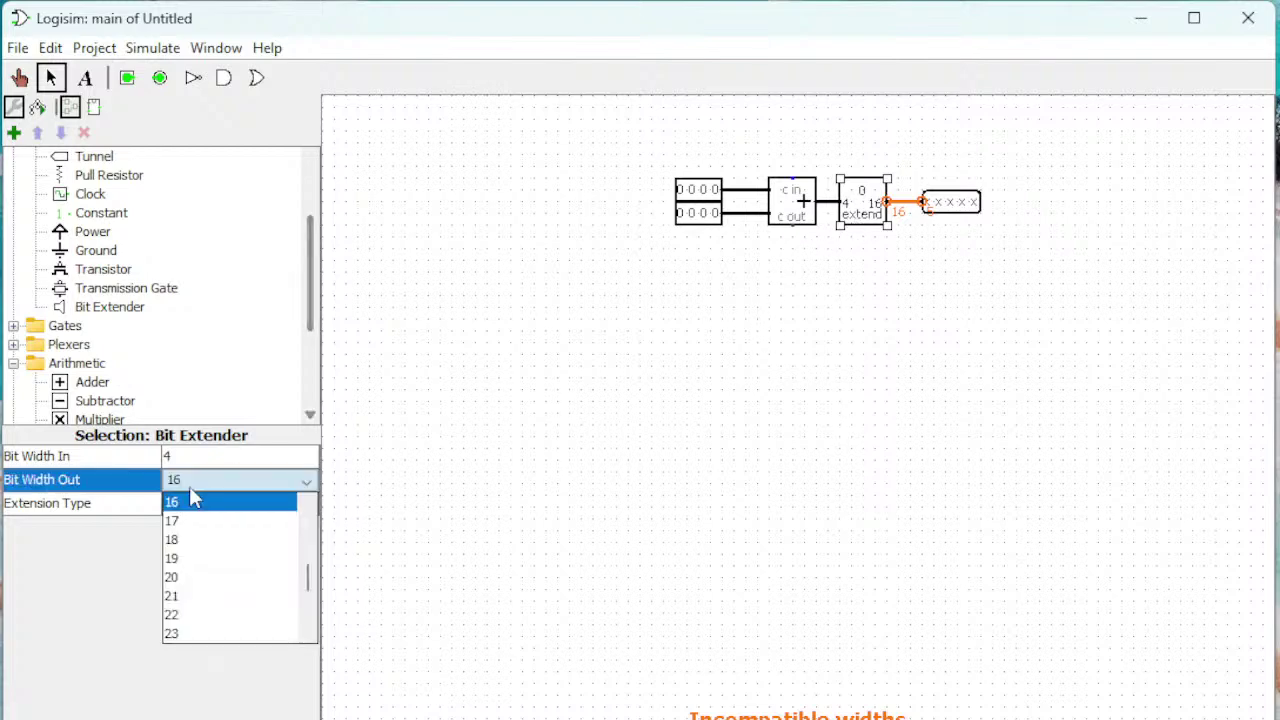
scroll(205, 600, up, 1)
scroll(210, 590, up, 4)
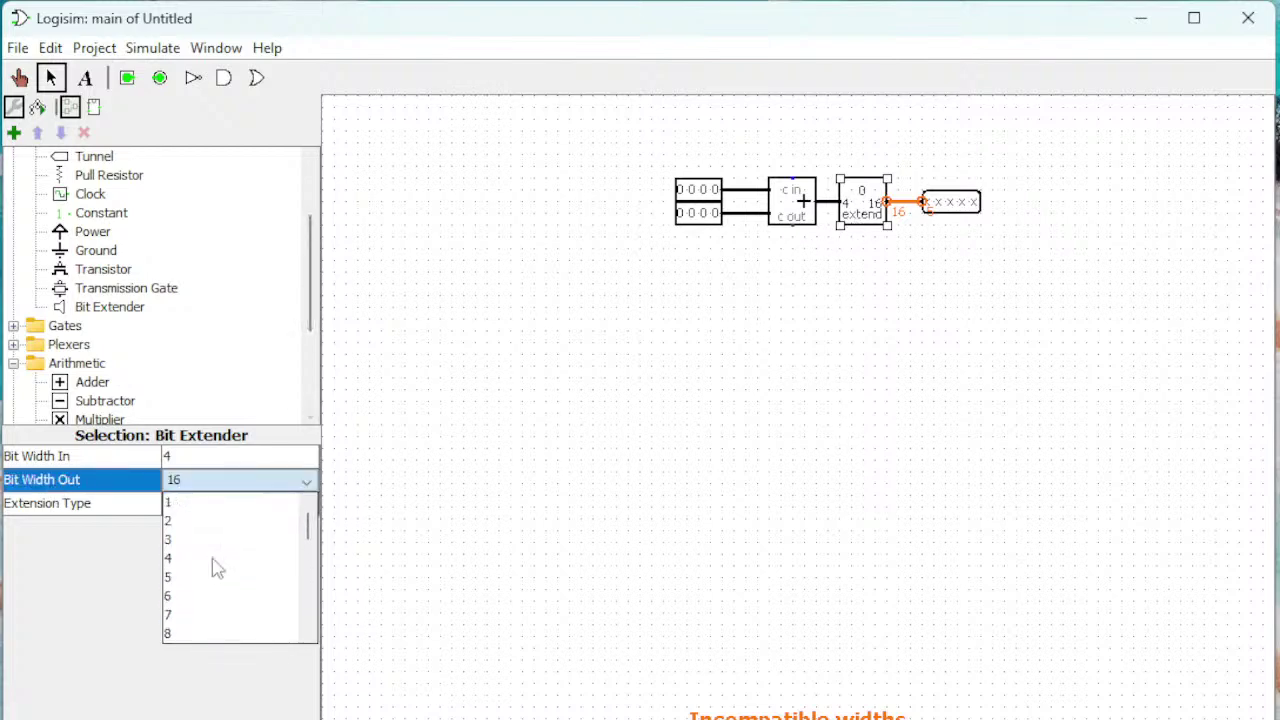
click(218, 562)
click(938, 443)
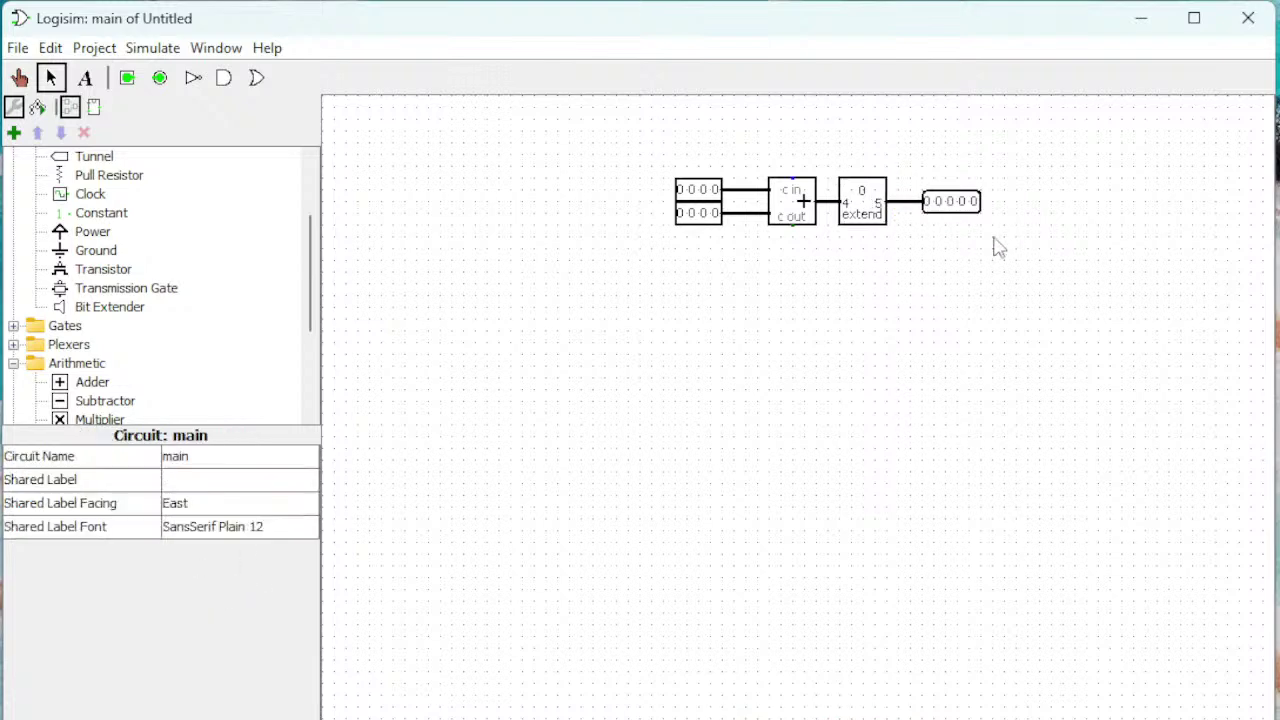
Step: Poke both 4-bit adder inputs to 0011 so the output pin reads 00110
click(20, 78)
click(718, 192)
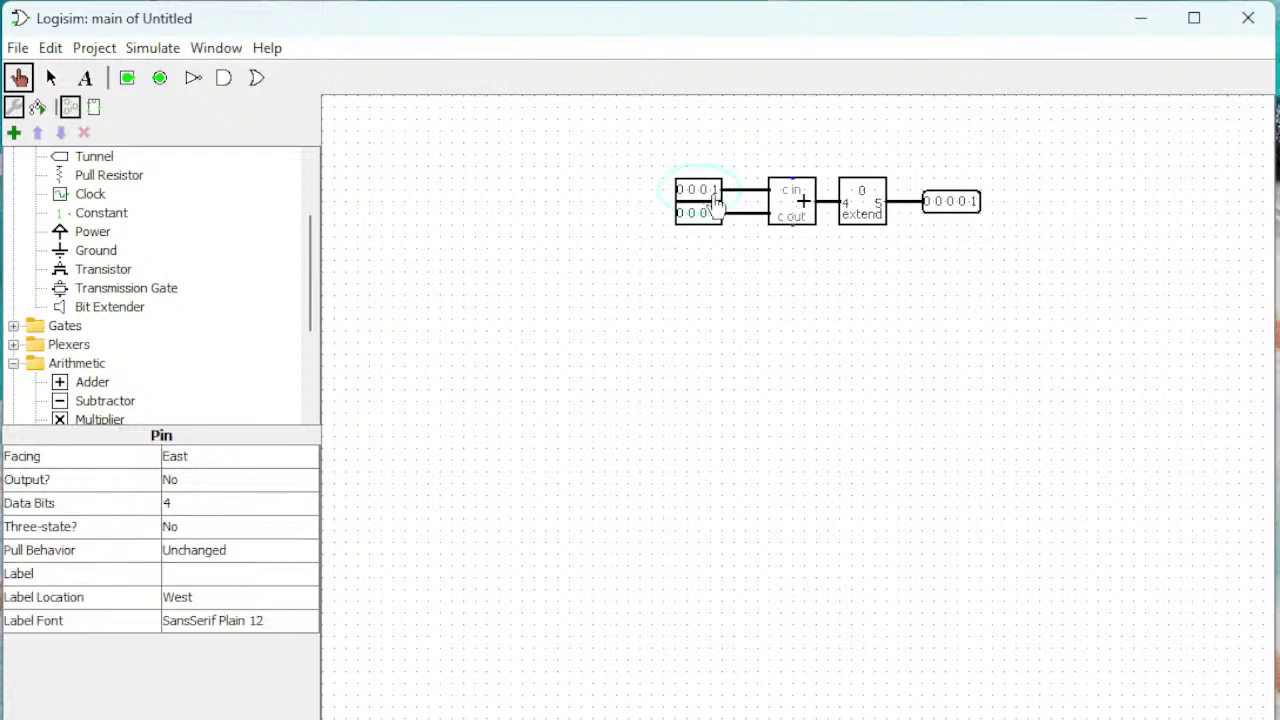
click(716, 213)
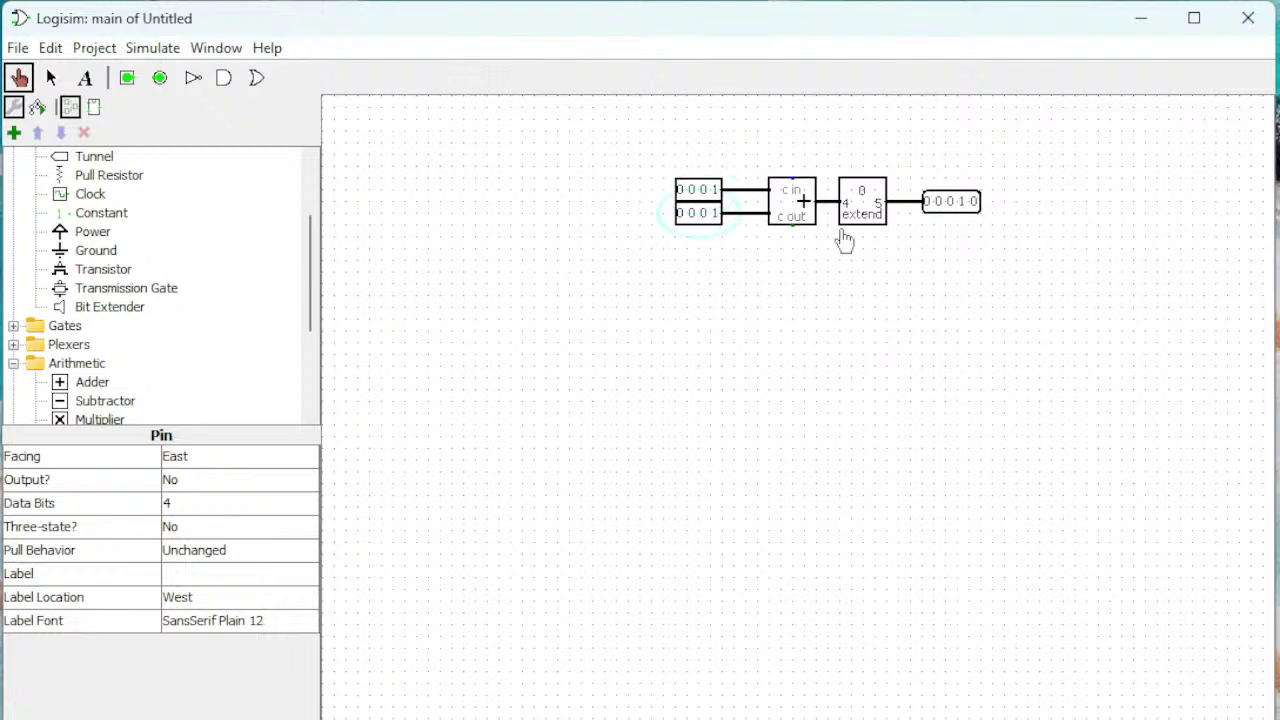
click(704, 192)
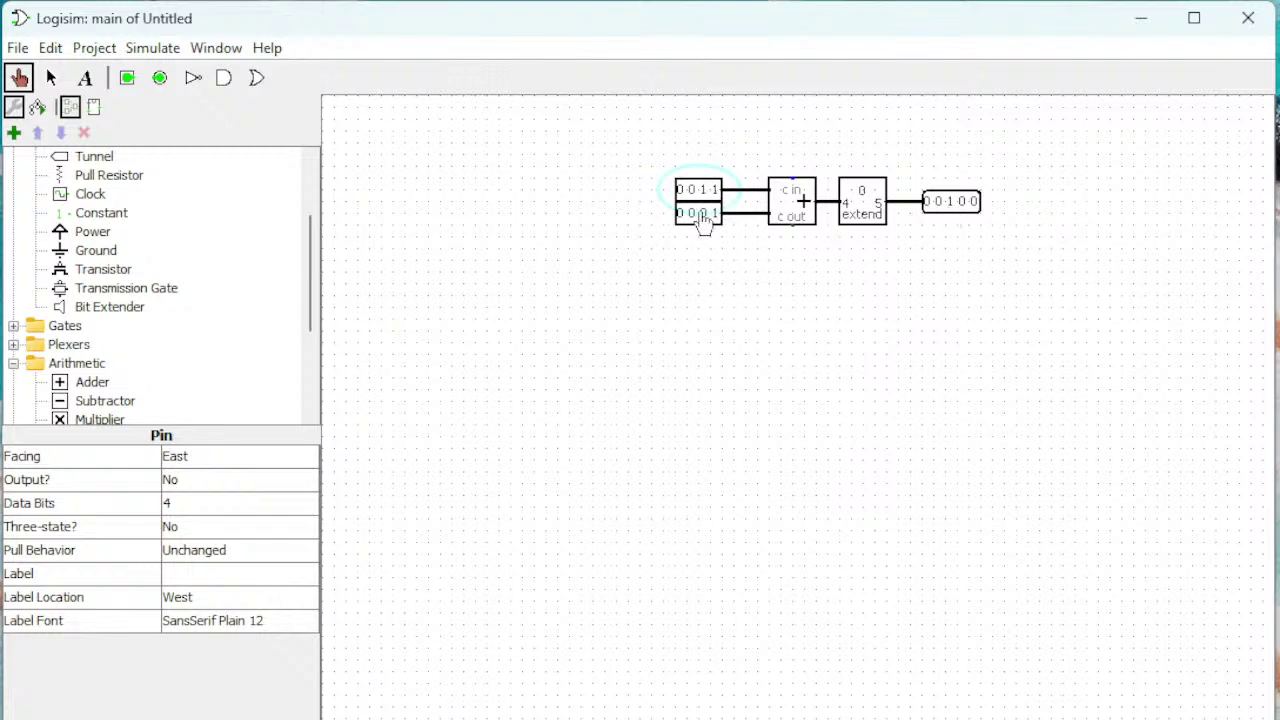
click(700, 213)
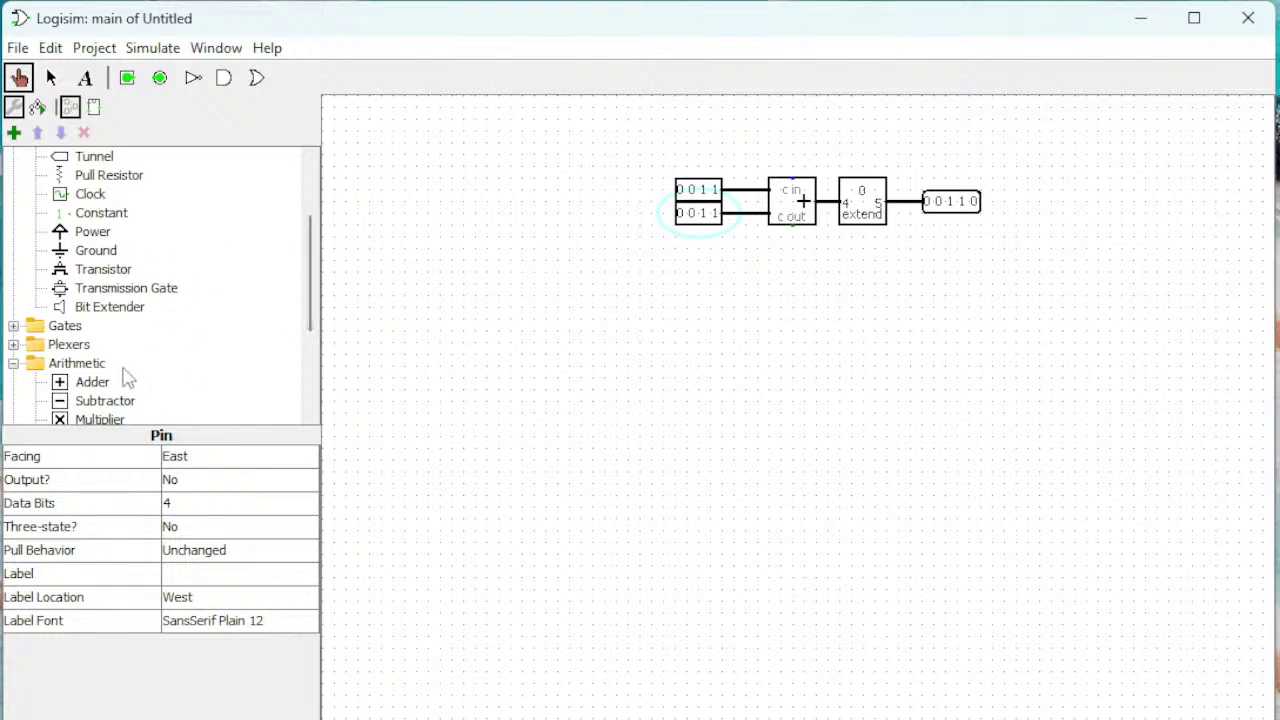
Step: Place an Arithmetic Subtractor on the canvas below the adder
scroll(128, 378, down, 2)
click(105, 344)
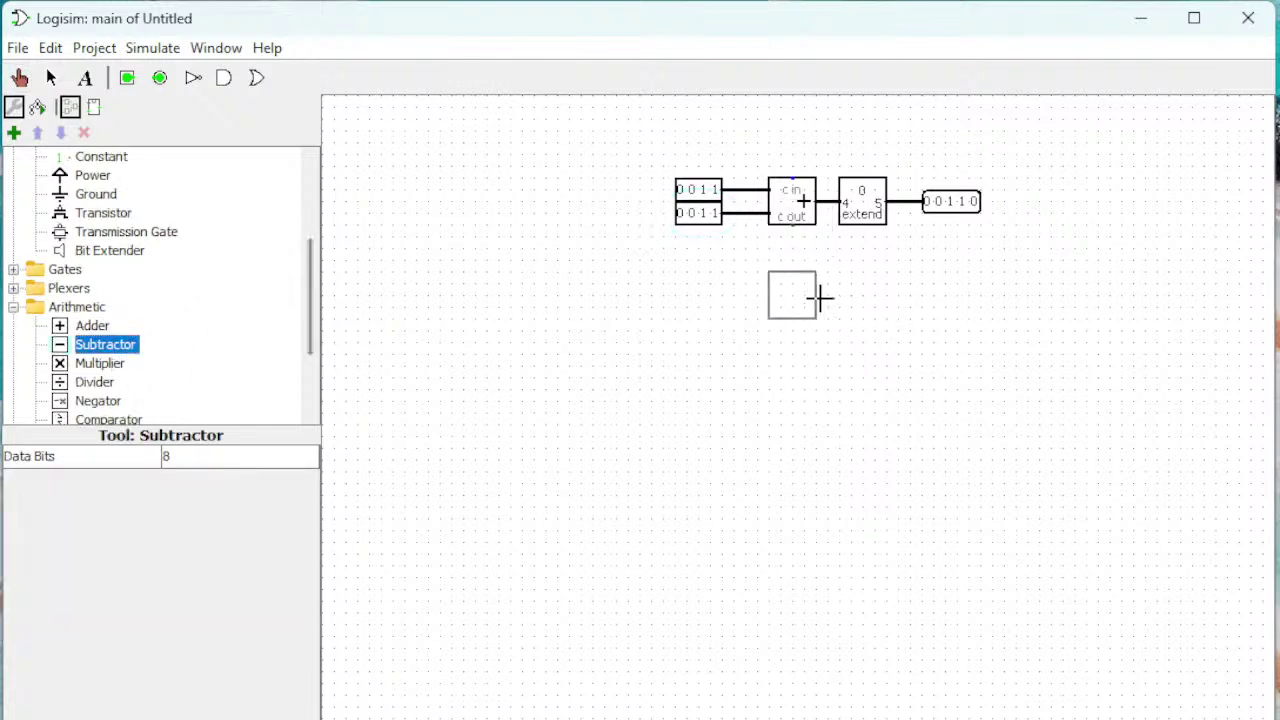
click(816, 295)
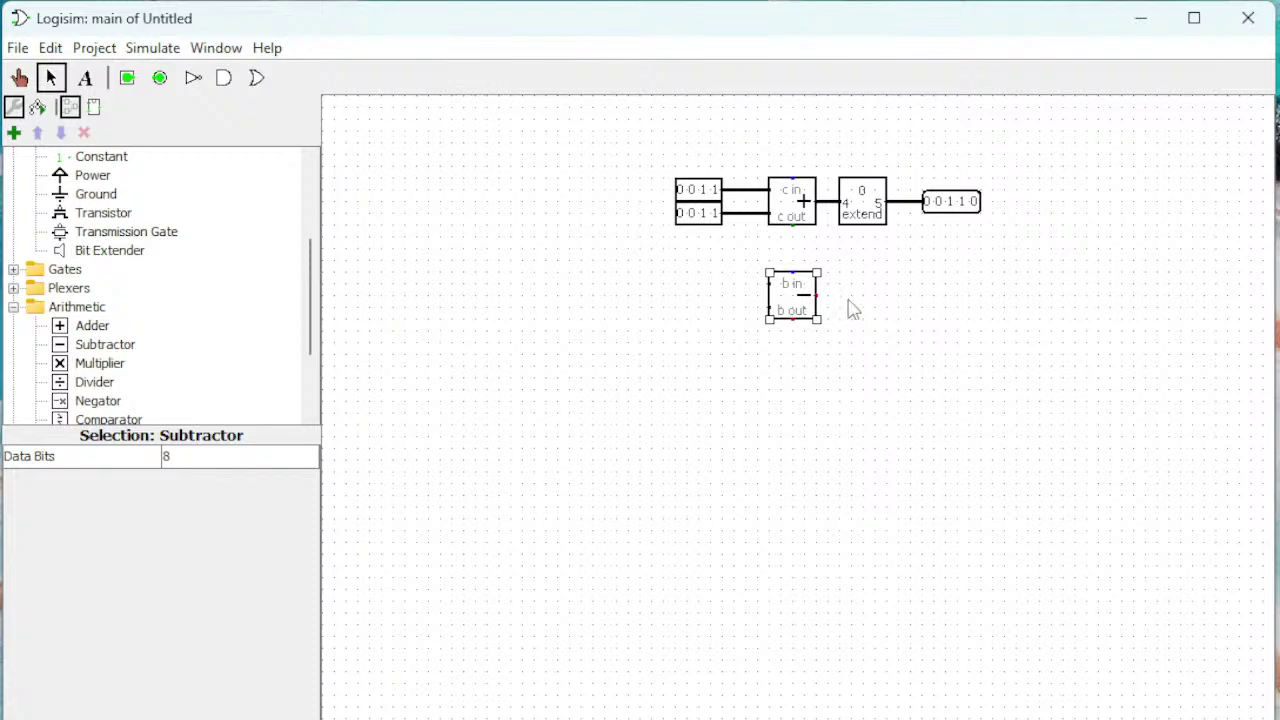
click(159, 77)
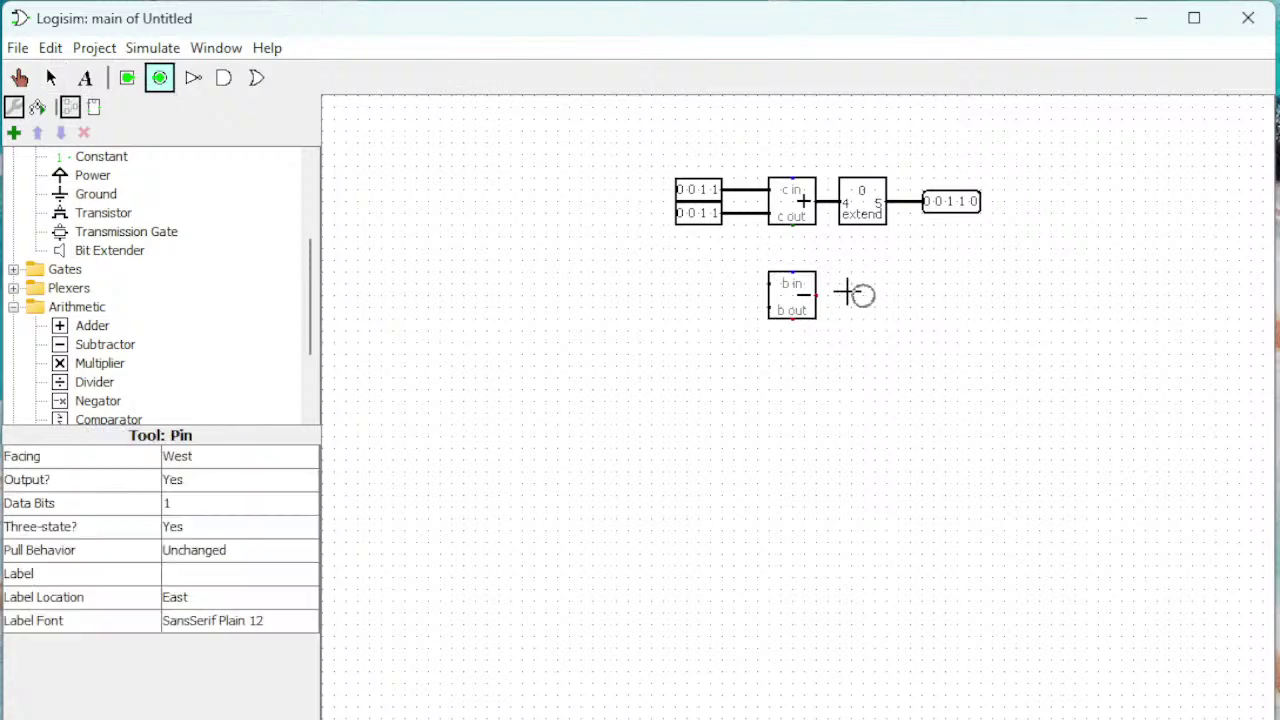
Step: Place an output pin right of the subtractor, wire it to the result, and make it 4 bits
click(849, 293)
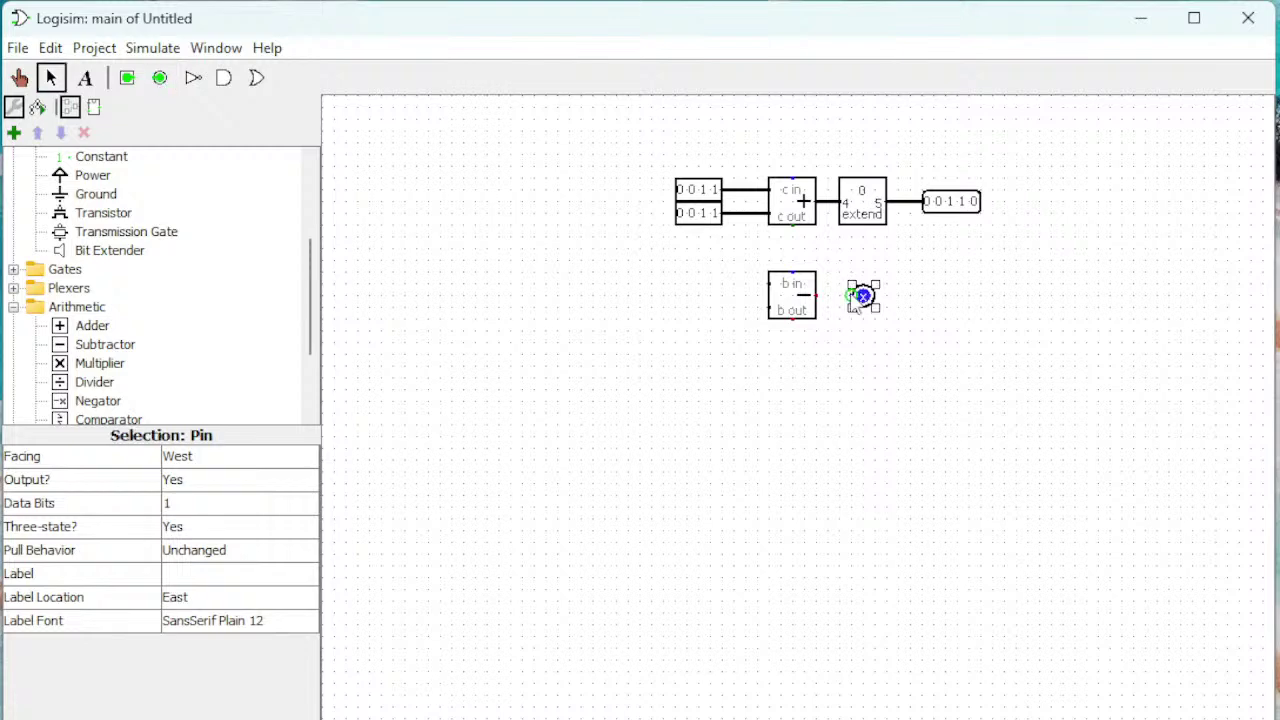
click(1124, 386)
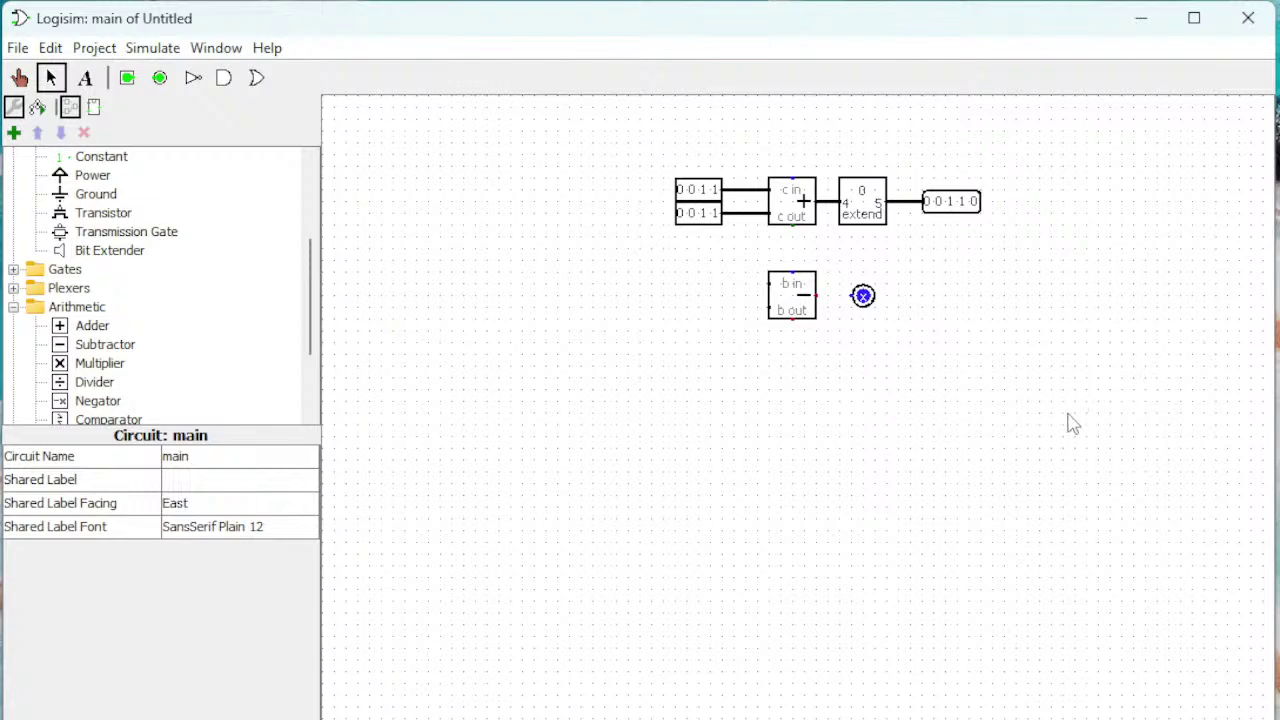
drag(816, 296, 858, 296)
click(857, 303)
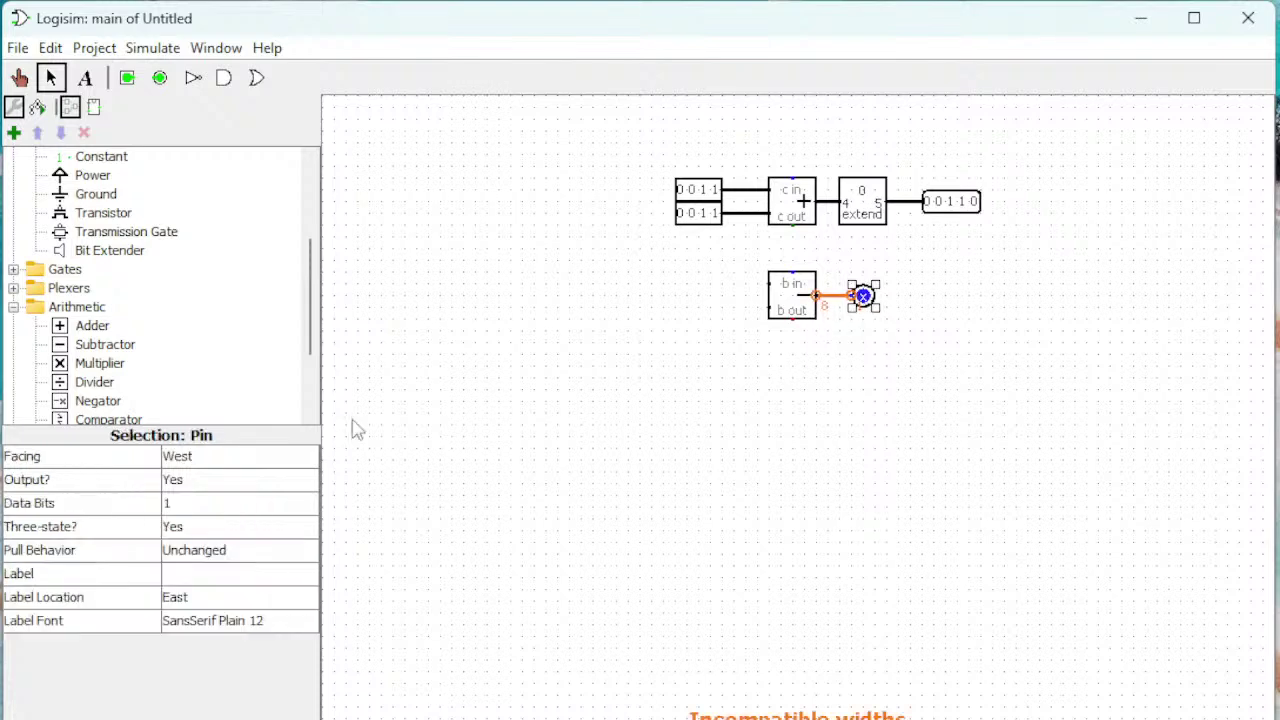
click(208, 510)
click(214, 583)
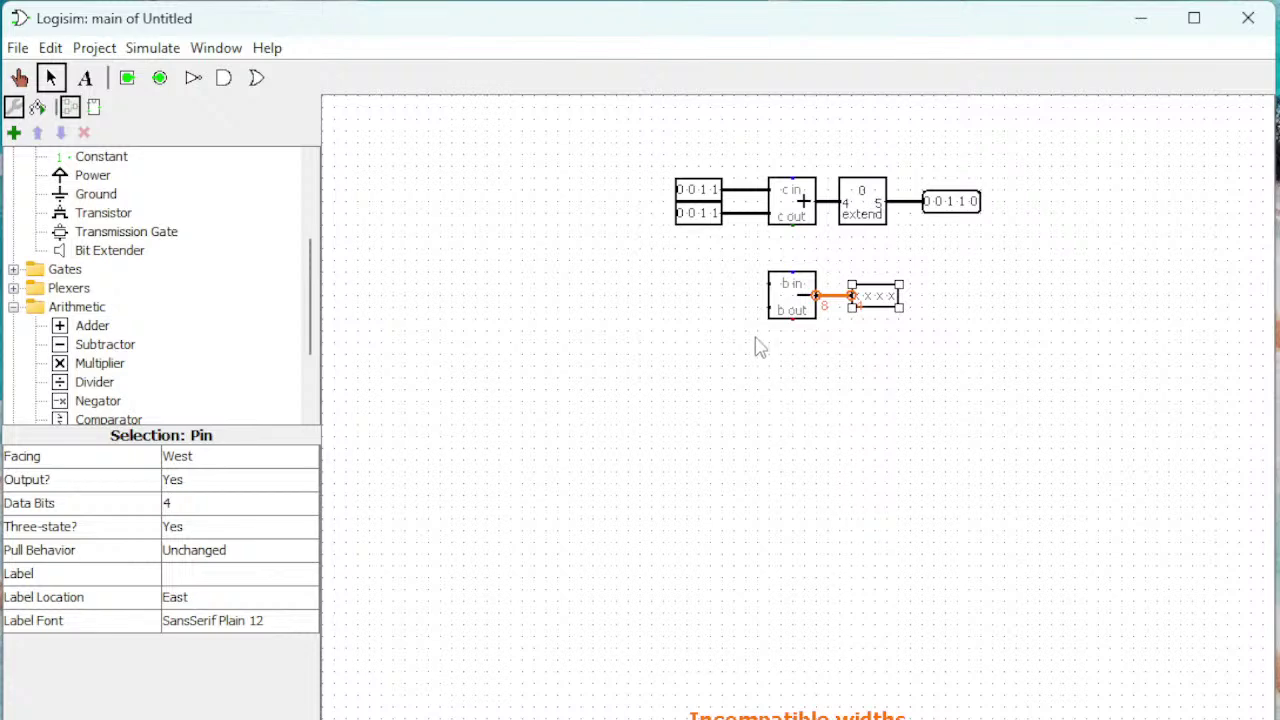
Step: Set the subtractor's Data Bits to 4
click(782, 312)
click(212, 458)
scroll(245, 530, up, 2)
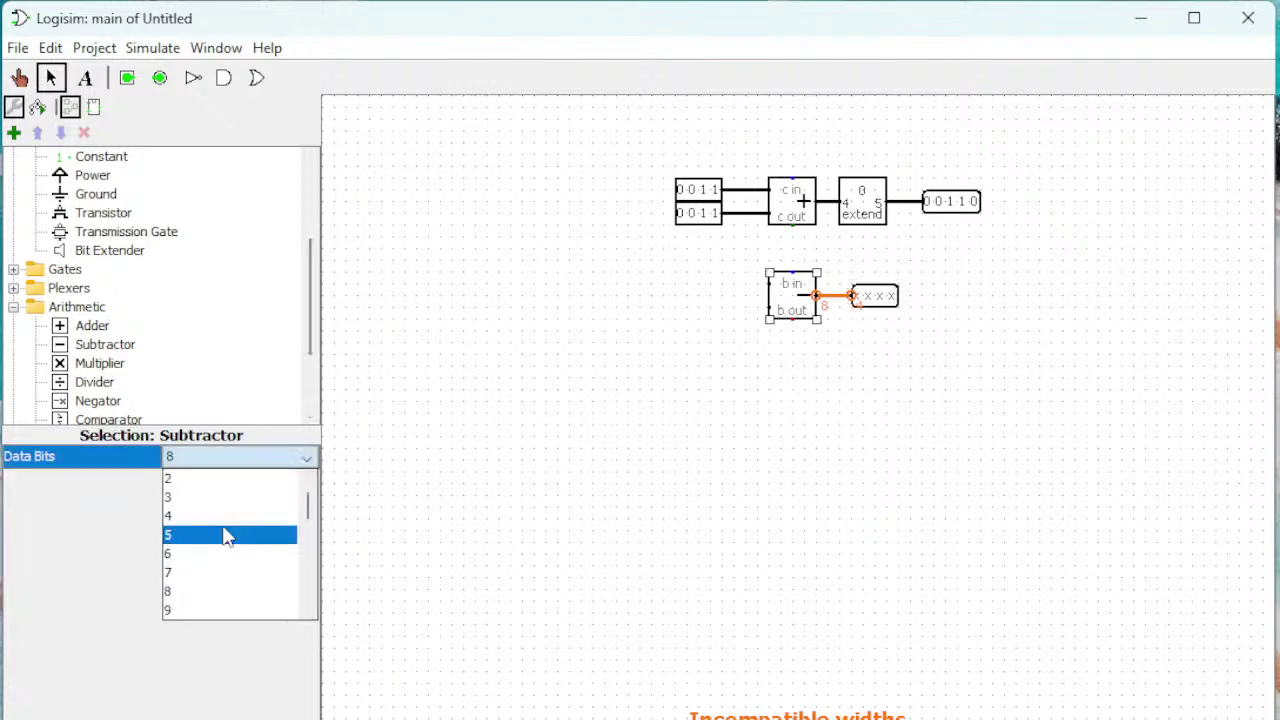
click(230, 516)
click(885, 450)
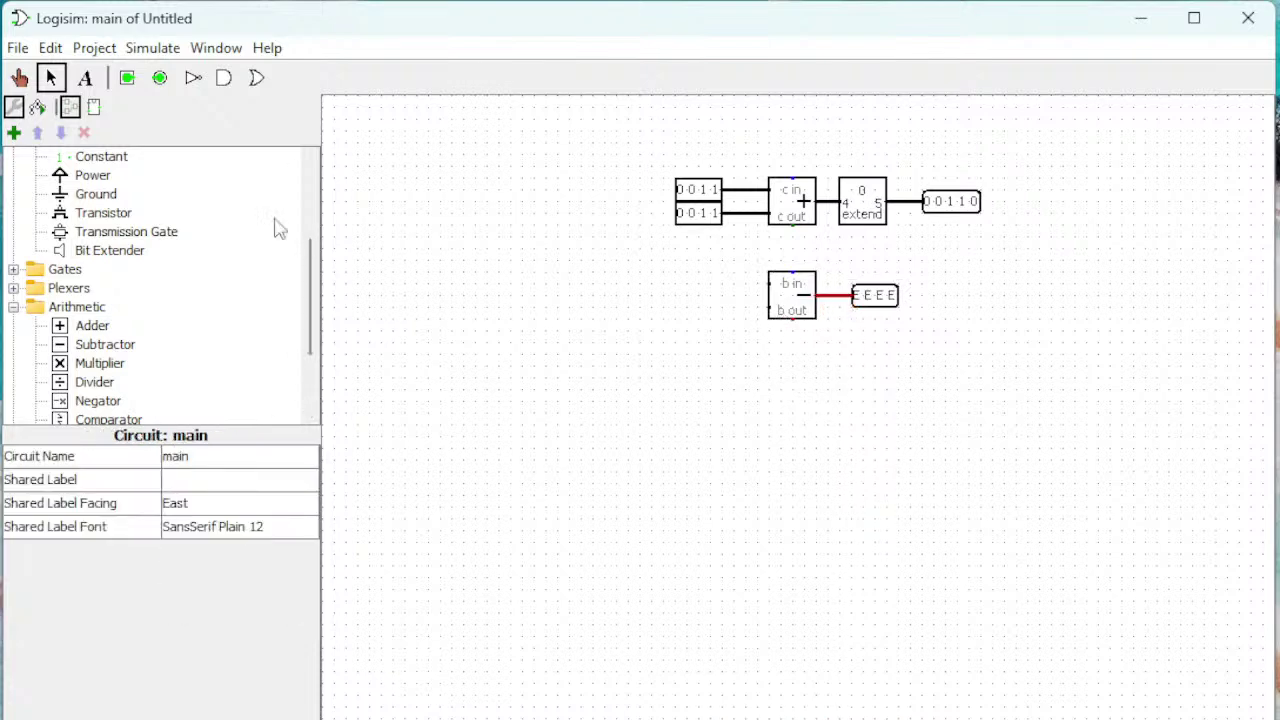
click(127, 77)
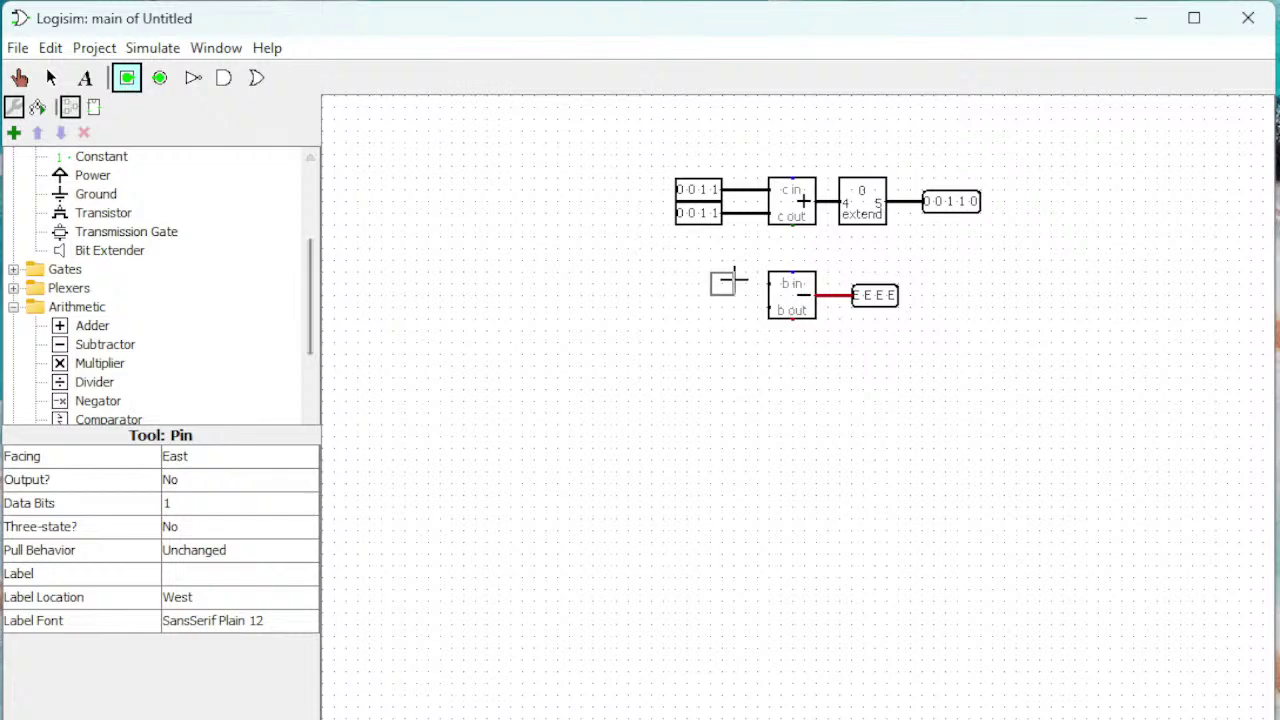
Step: Place two input pins left of the subtractor and wire them to its two operand inputs
click(735, 280)
drag(738, 285, 768, 284)
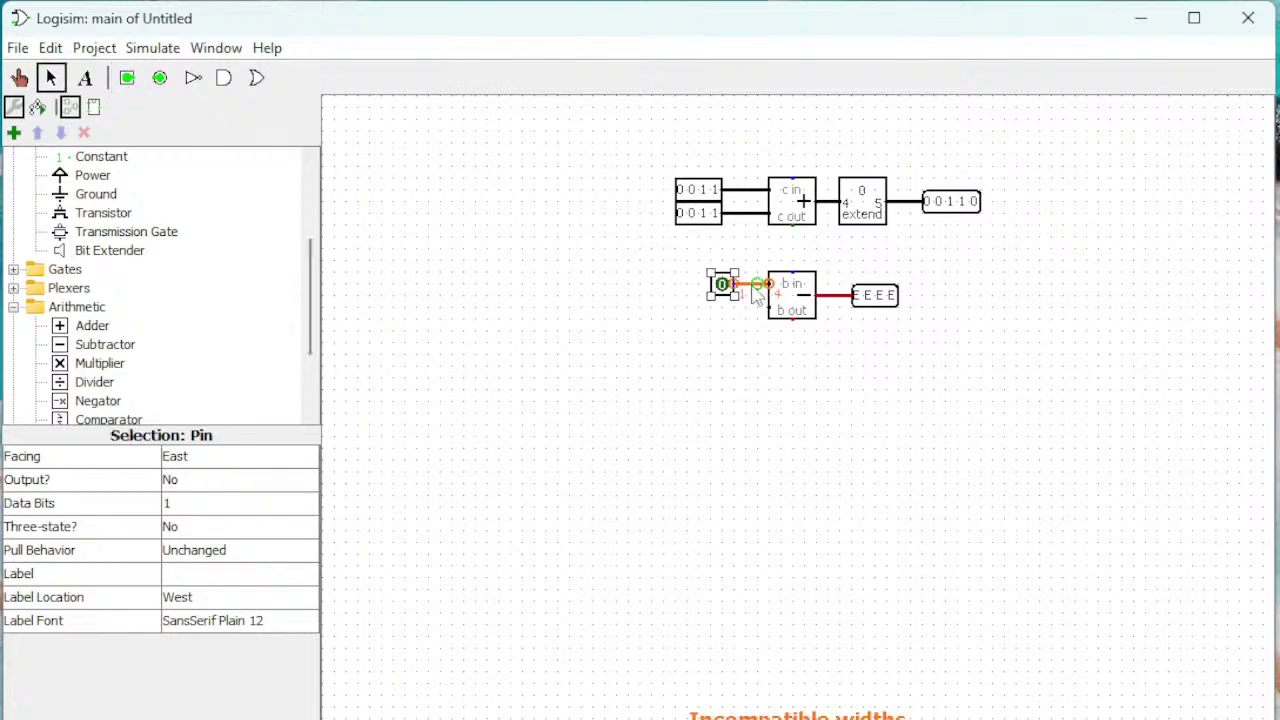
click(127, 77)
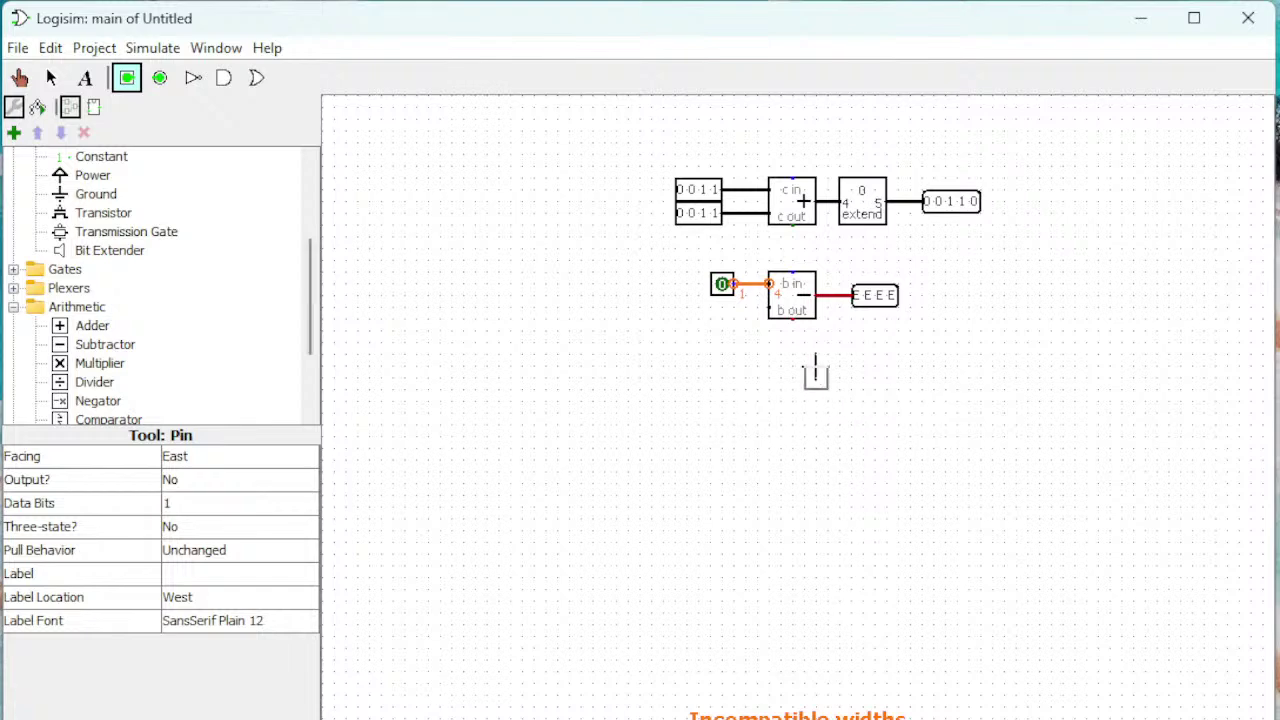
click(729, 309)
drag(769, 308, 738, 308)
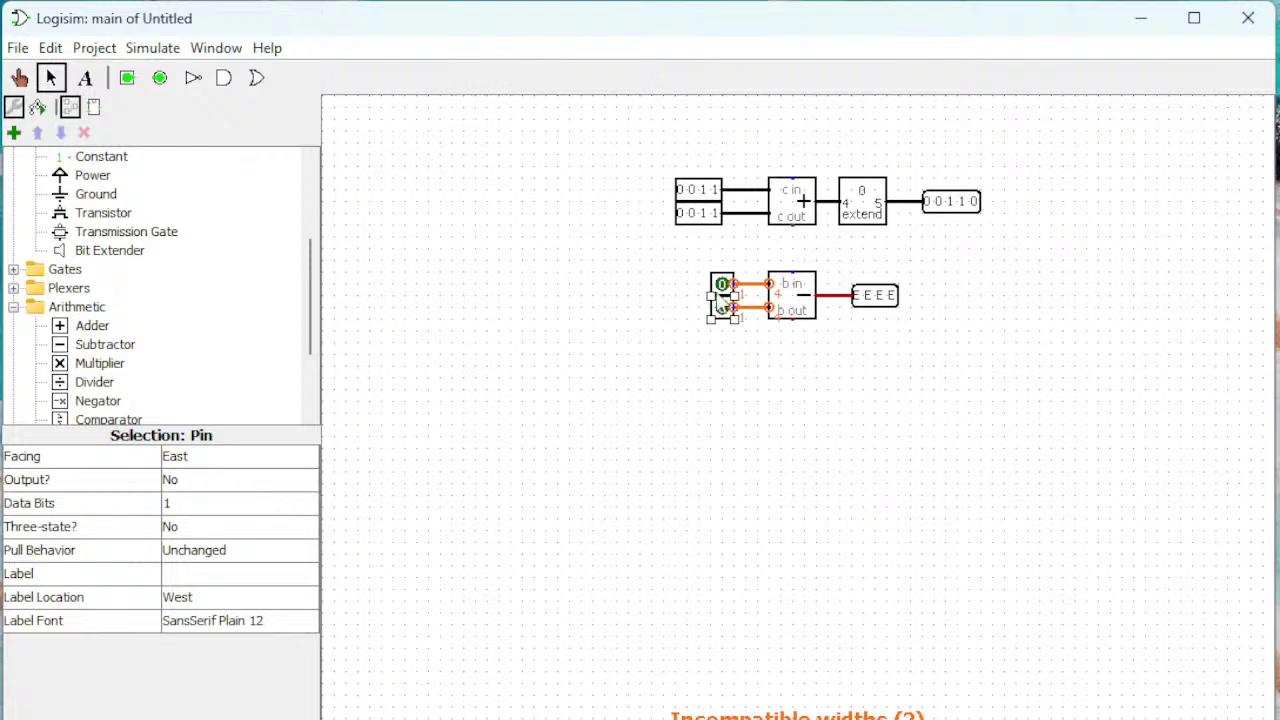
Step: Set Data Bits to 4 on both subtractor input pins
click(733, 293)
click(228, 510)
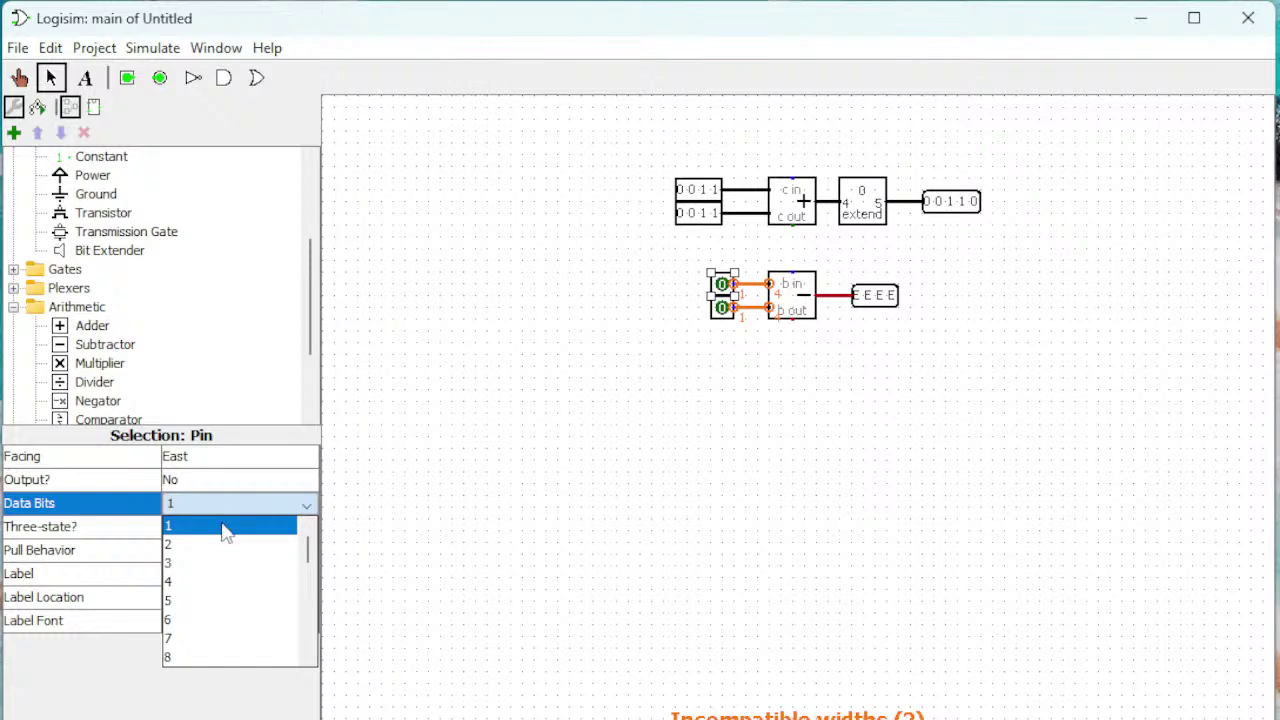
click(200, 582)
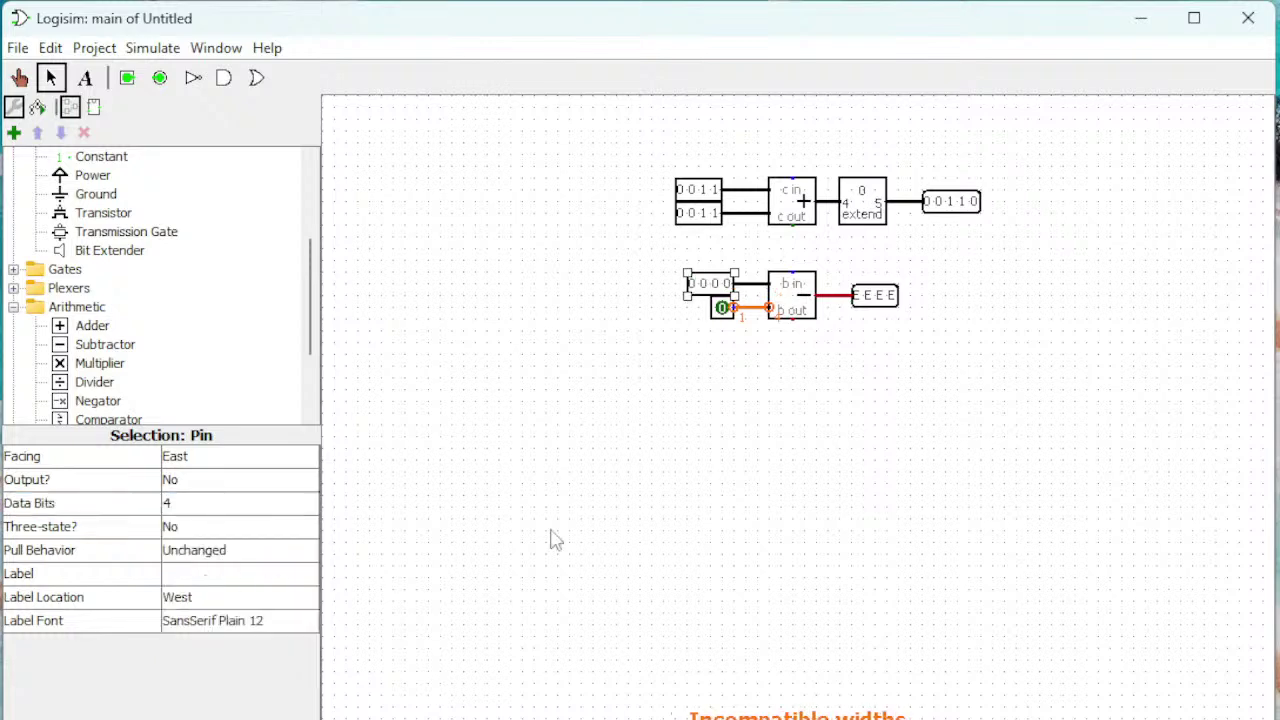
click(727, 316)
click(214, 510)
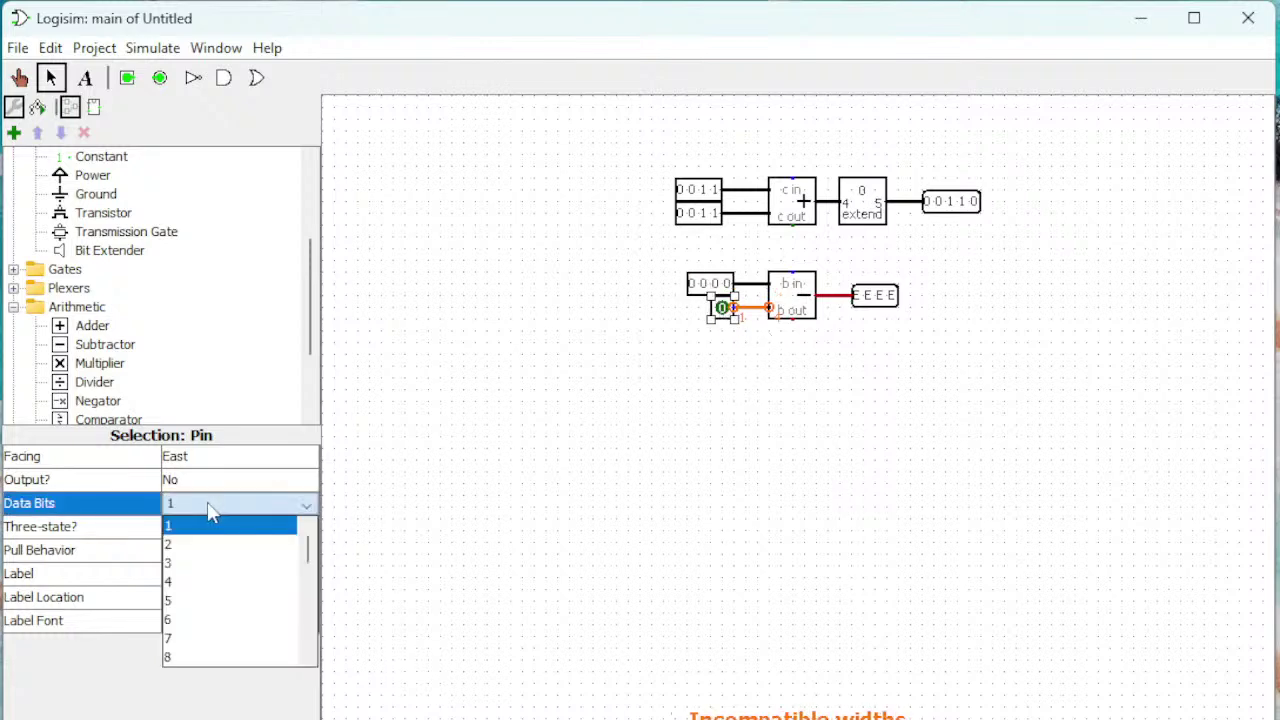
click(213, 582)
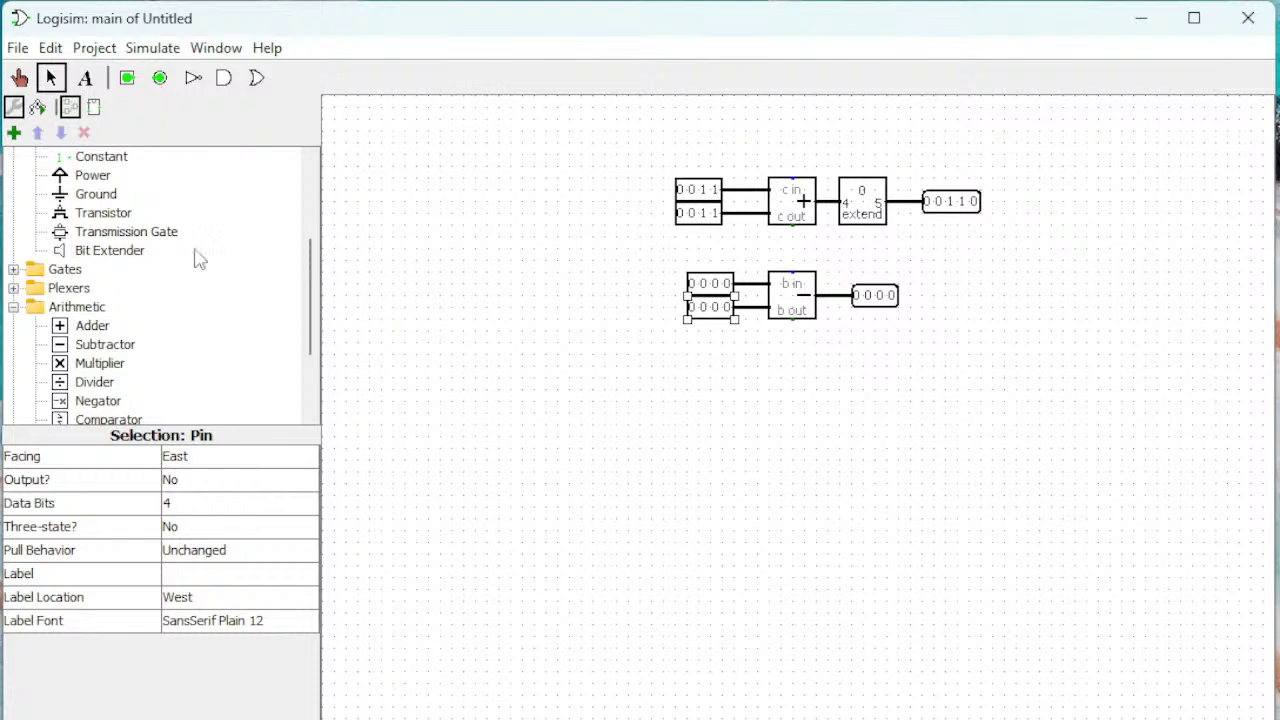
Step: Place an Input/Output LED above the subtractor's output and wire its b out to it
scroll(125, 375, down, 2)
click(13, 401)
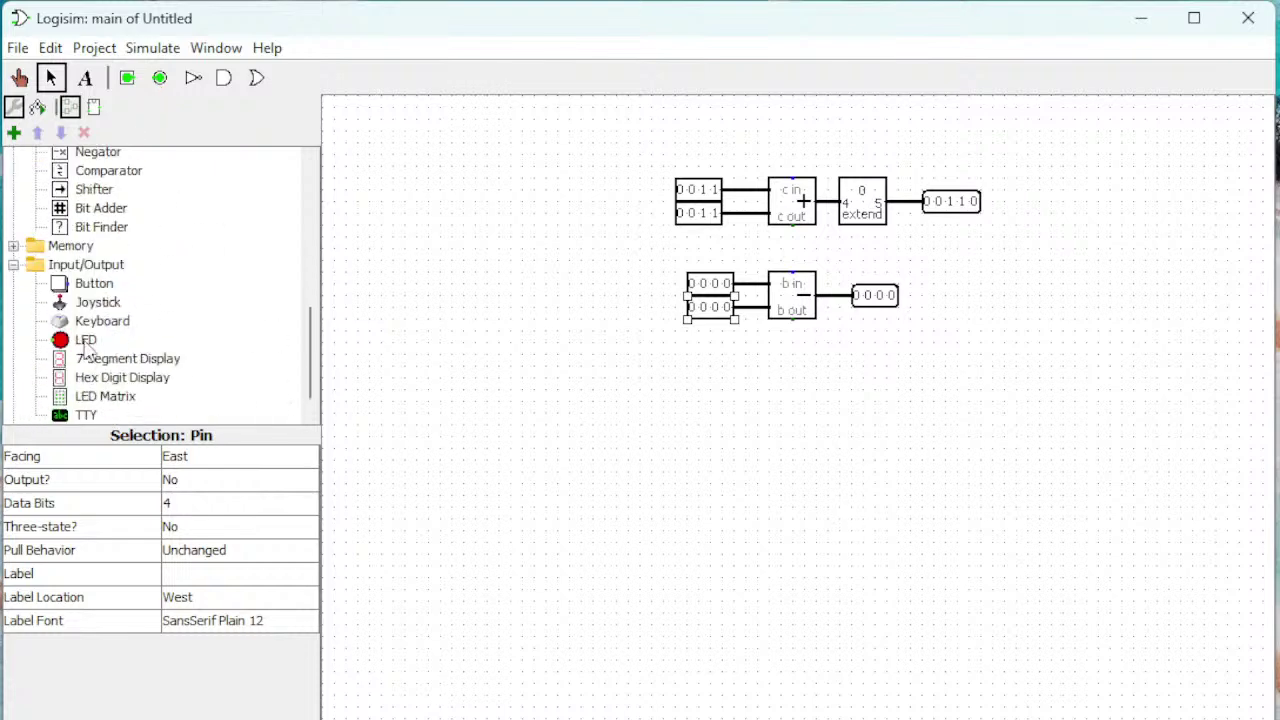
click(86, 339)
click(874, 260)
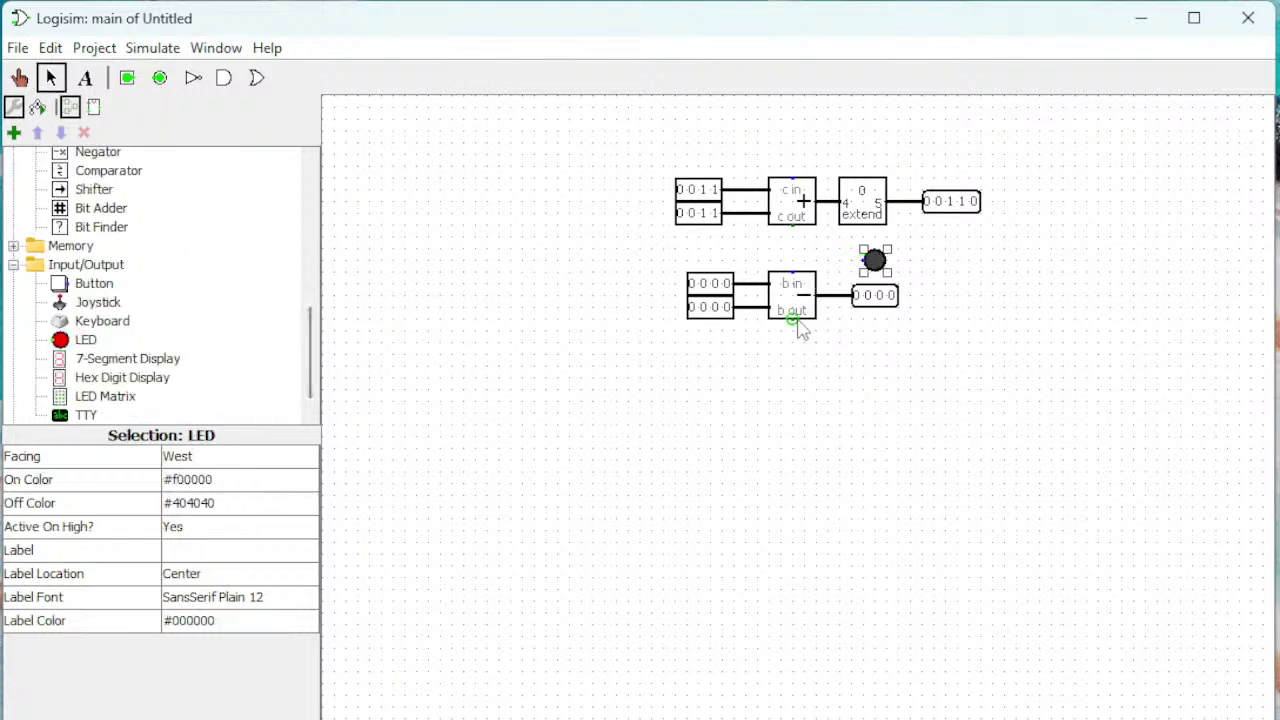
drag(795, 320, 858, 262)
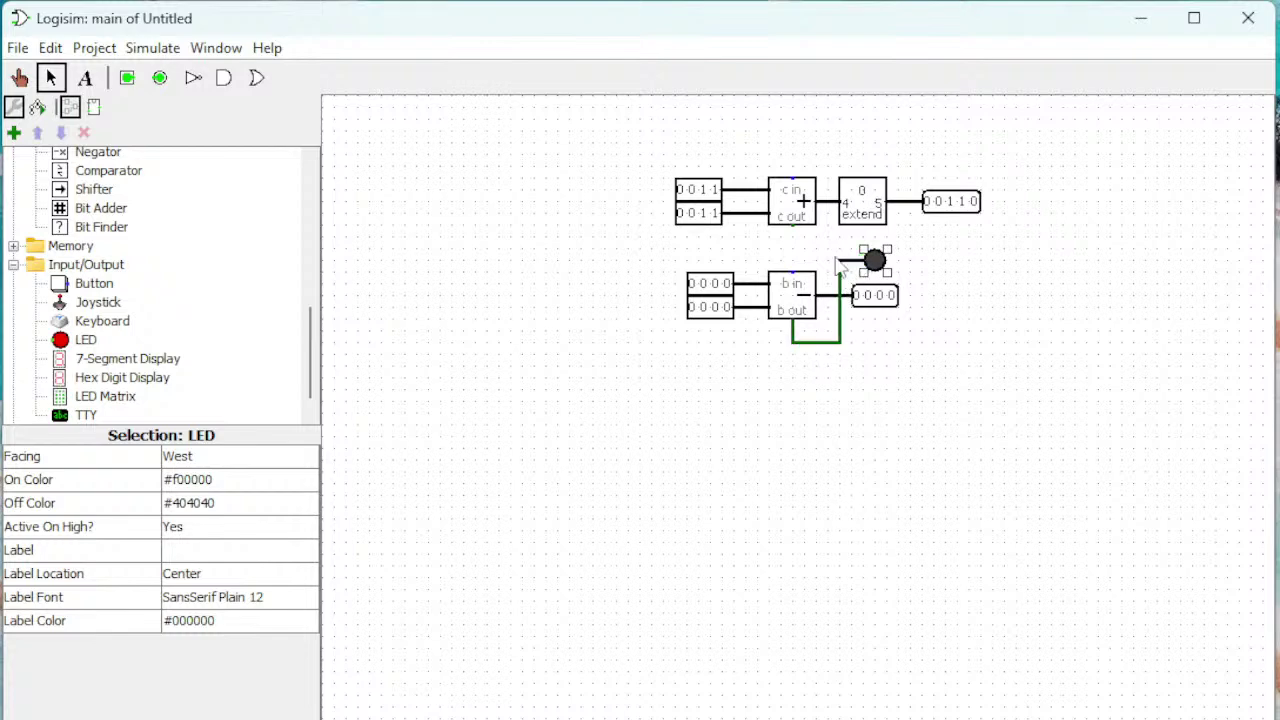
click(1025, 297)
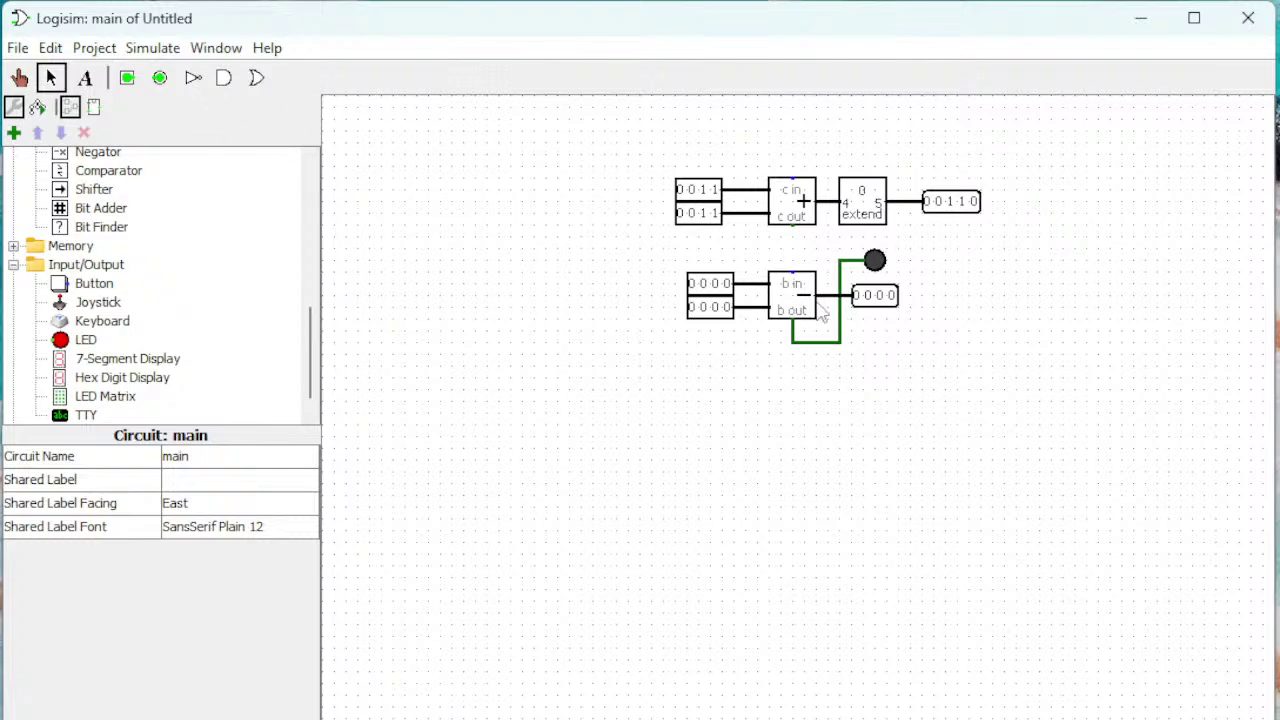
click(19, 77)
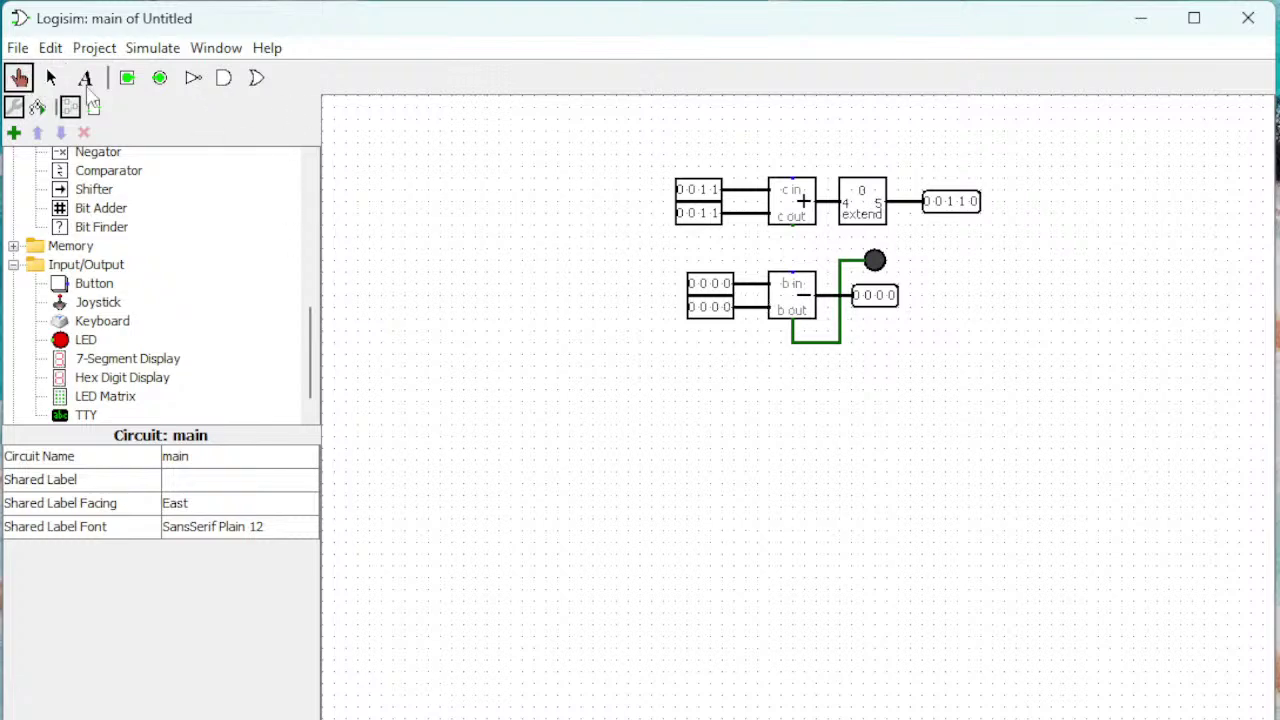
Step: Poke several input combinations, ending at 0001 and 0010 for output 1111 with borrow lit
click(718, 284)
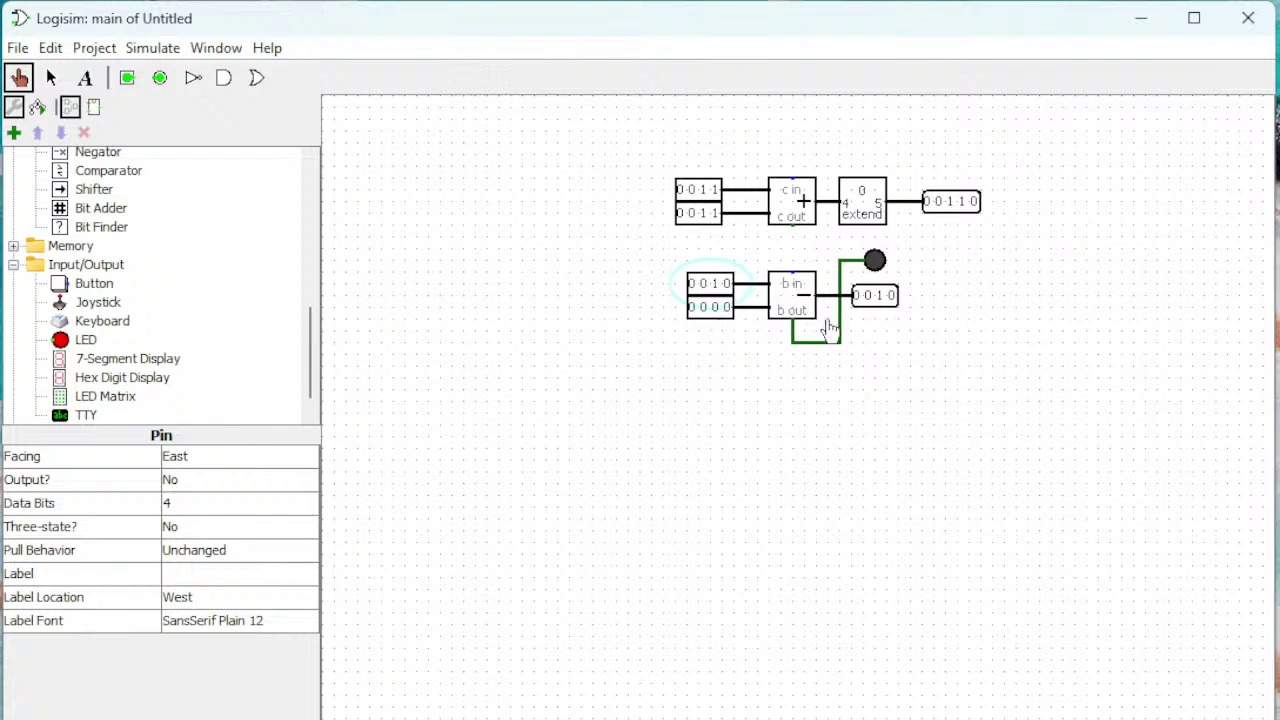
click(727, 308)
click(716, 284)
click(728, 307)
click(728, 285)
click(715, 308)
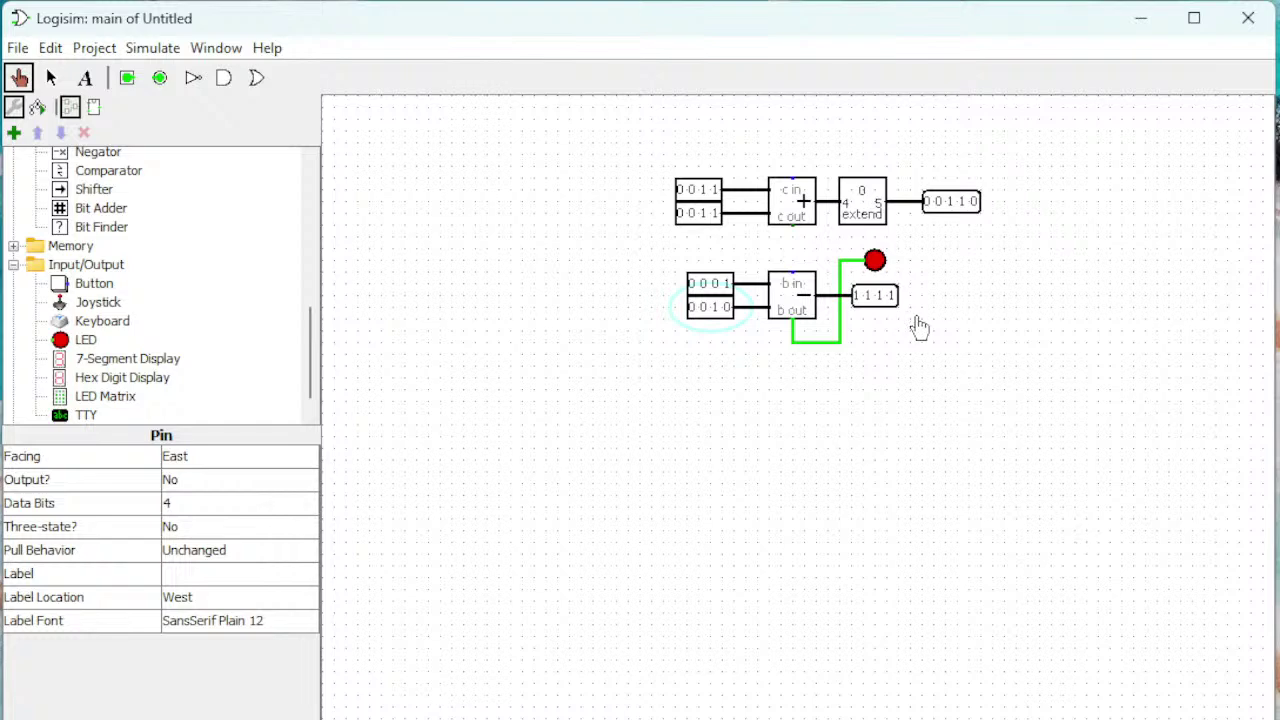